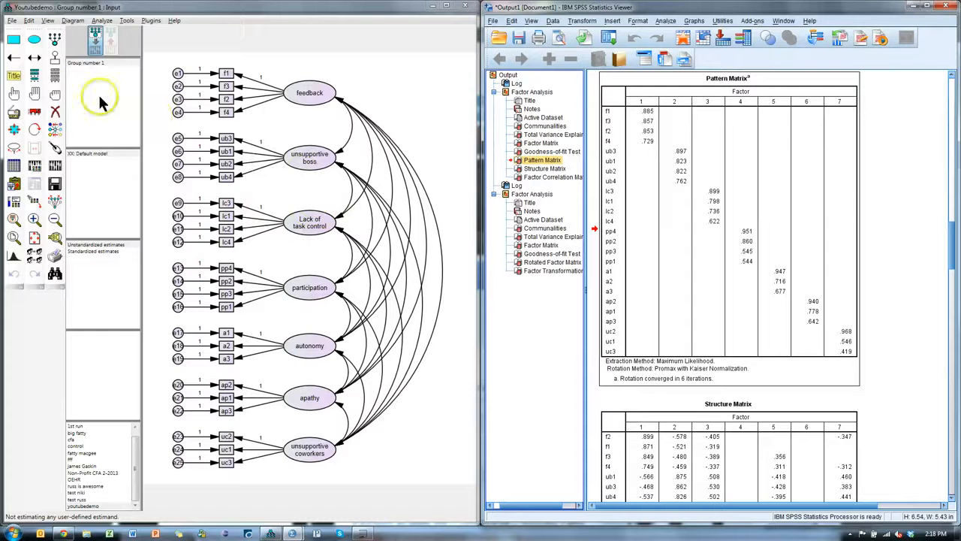
# Start a new blank diagram and draw a latent variable with four indicators and their error terms.
pyautogui.click(12, 20)
pyautogui.click(39, 44)
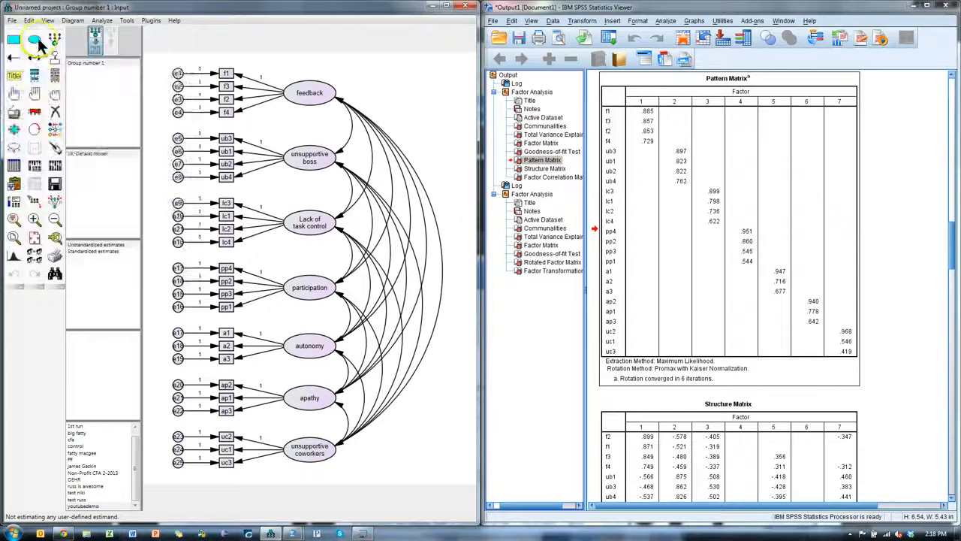
pyautogui.click(54, 39)
pyautogui.moveTo(292, 162); pyautogui.dragTo(359, 193)
pyautogui.click(341, 173)
pyautogui.click(338, 171)
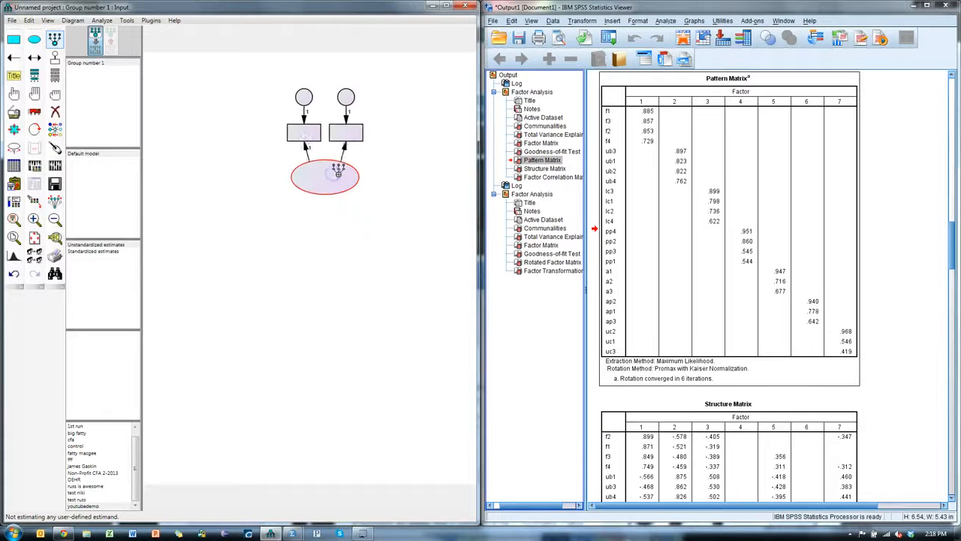
pyautogui.click(338, 171)
pyautogui.click(338, 172)
# Rotate the latent variable's four indicators so they sit to the left of the ellipse.
pyautogui.click(34, 129)
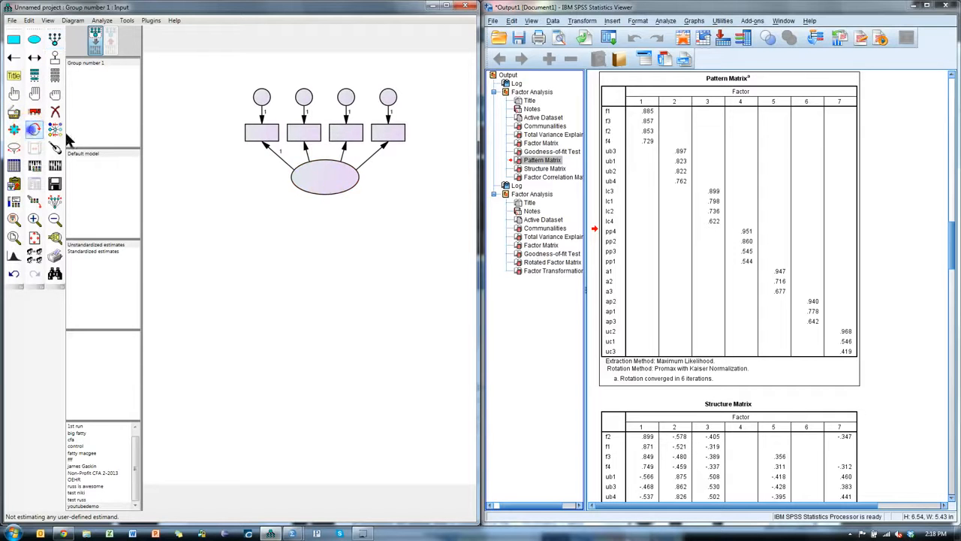
pyautogui.click(332, 174)
pyautogui.click(332, 174)
pyautogui.click(342, 178)
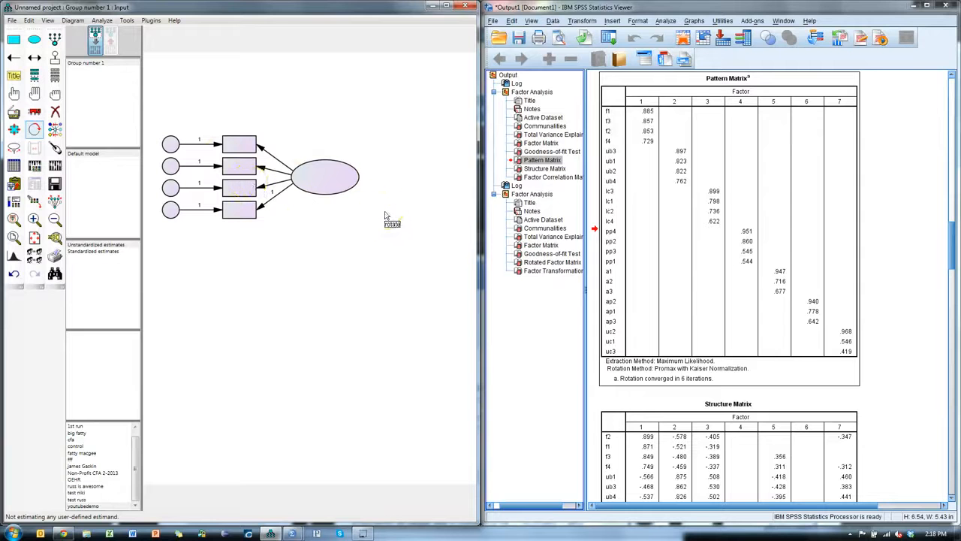
pyautogui.moveTo(381, 214); pyautogui.dragTo(337, 235)
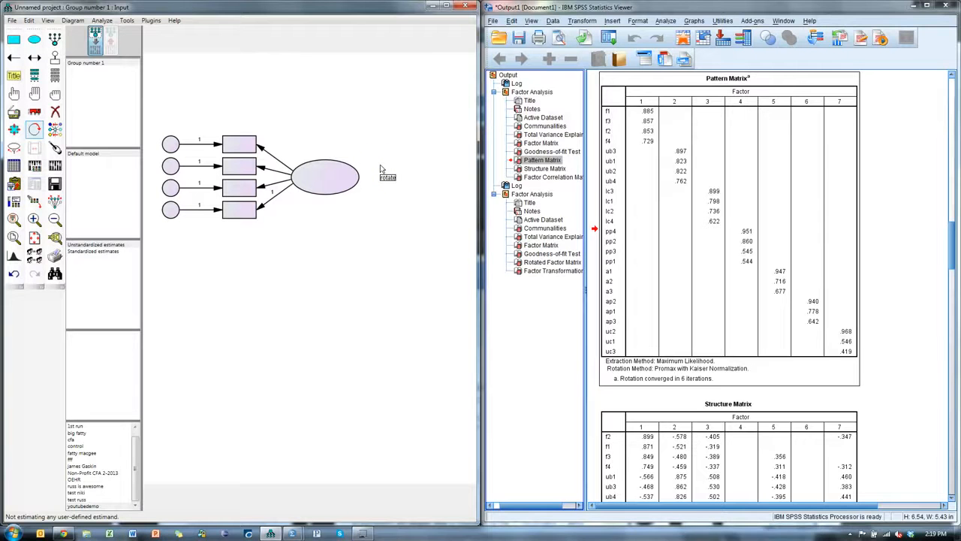
pyautogui.click(152, 21)
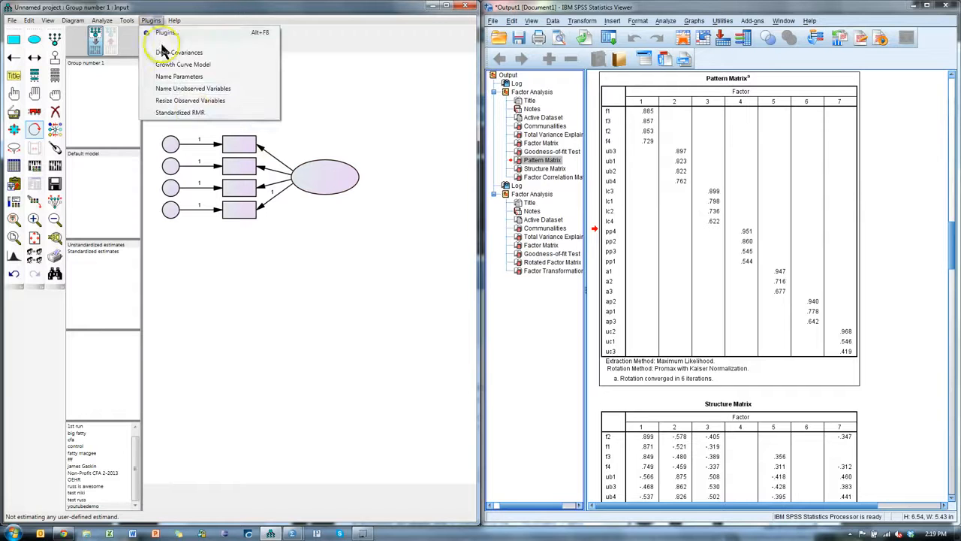
pyautogui.click(301, 259)
pyautogui.click(778, 180)
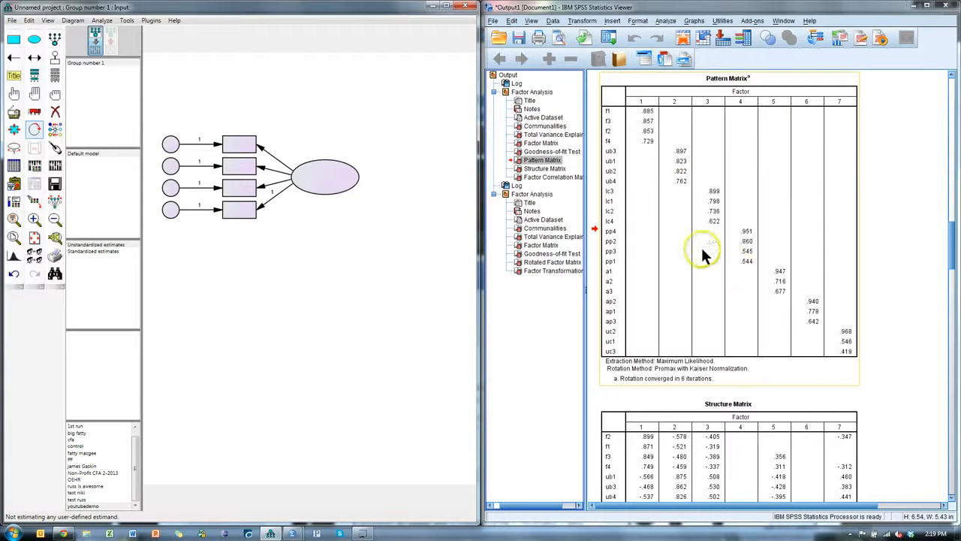
pyautogui.click(336, 125)
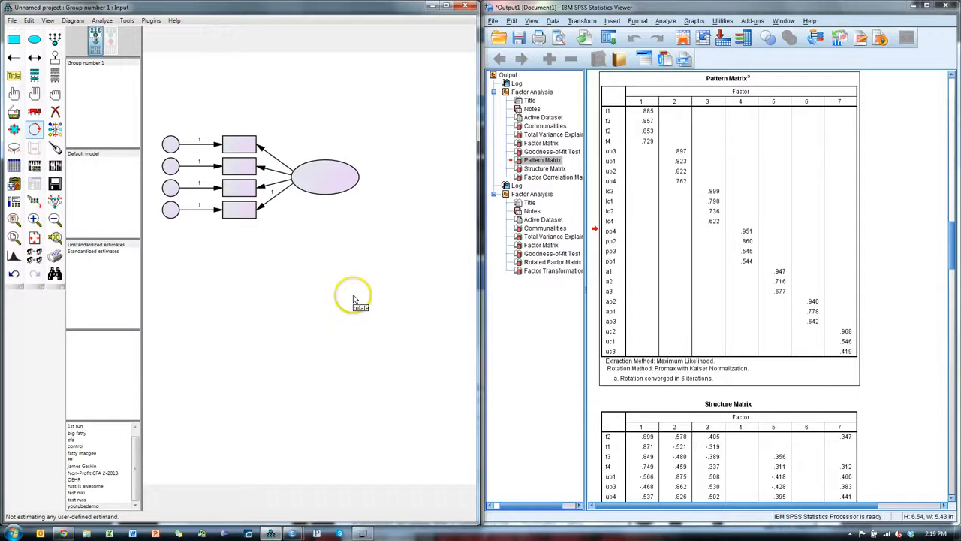
# Switch to Chrome, open the StatWiki site and download the Amos EFA-CFA Plugin, keeping PatternMatrixBuilder.dll.
pyautogui.click(63, 534)
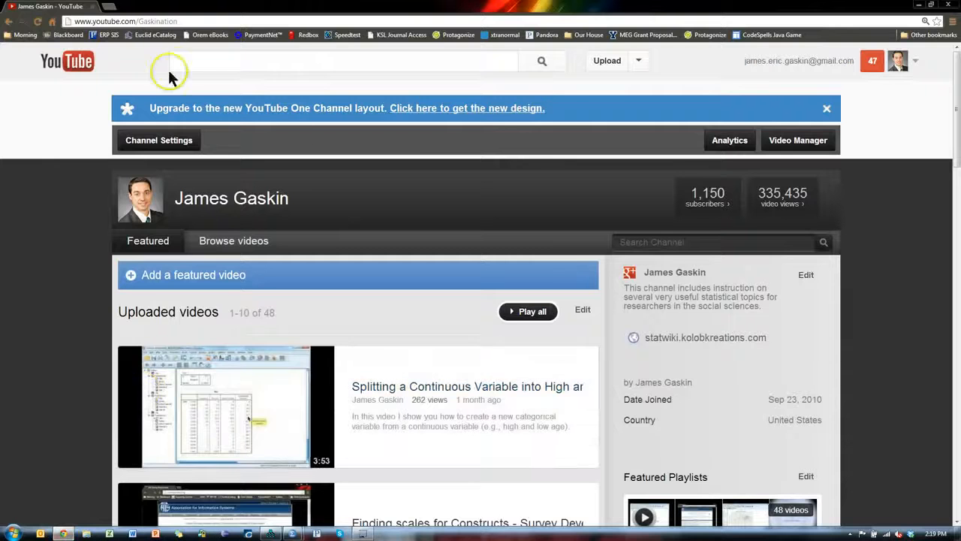
pyautogui.click(718, 339)
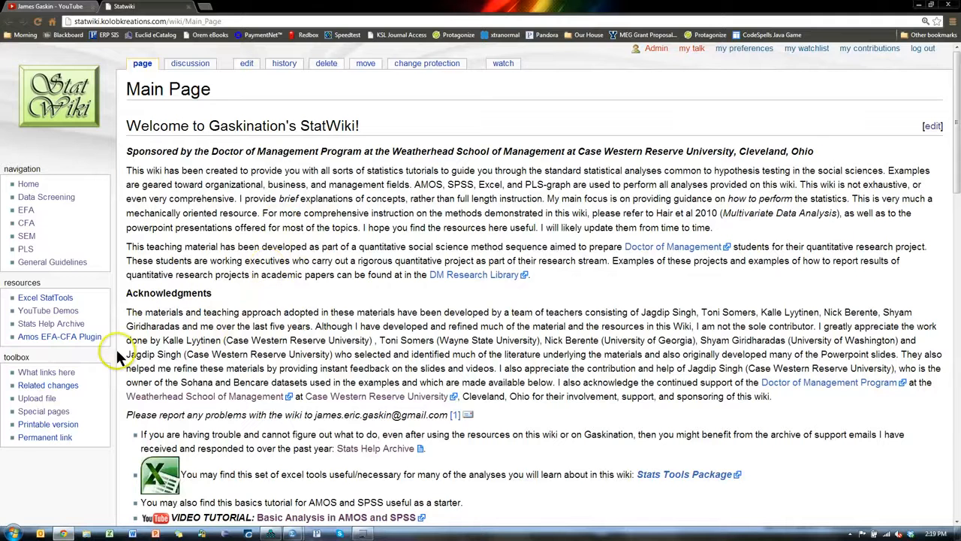
pyautogui.click(65, 338)
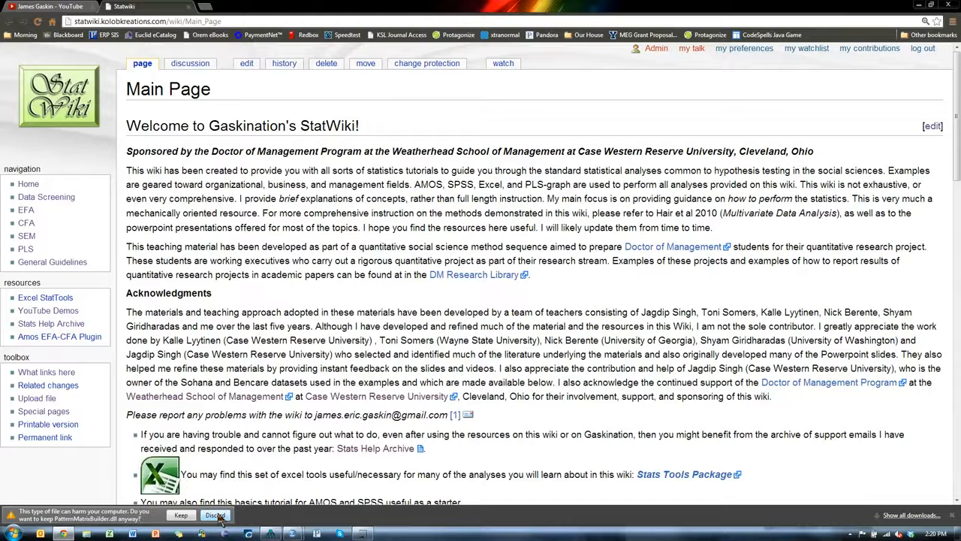
pyautogui.click(182, 515)
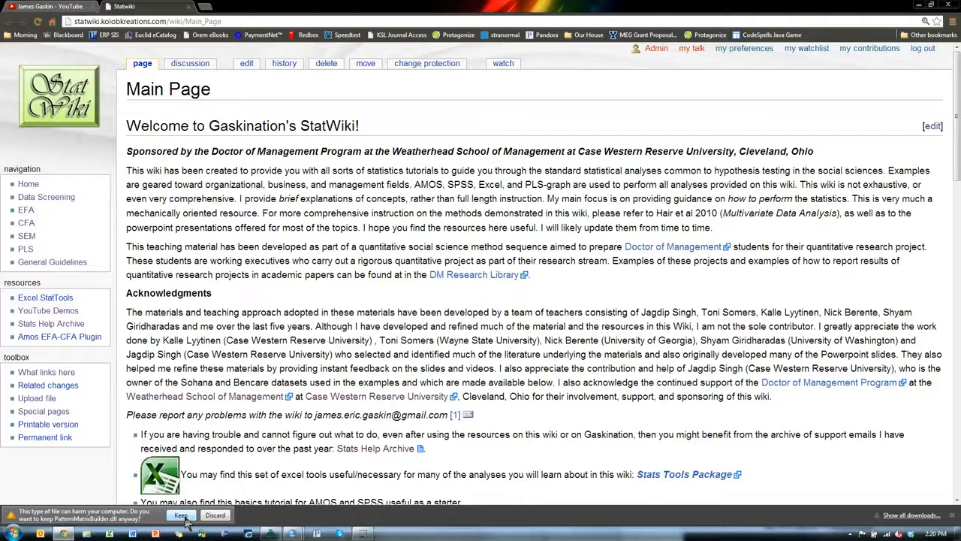
pyautogui.click(181, 516)
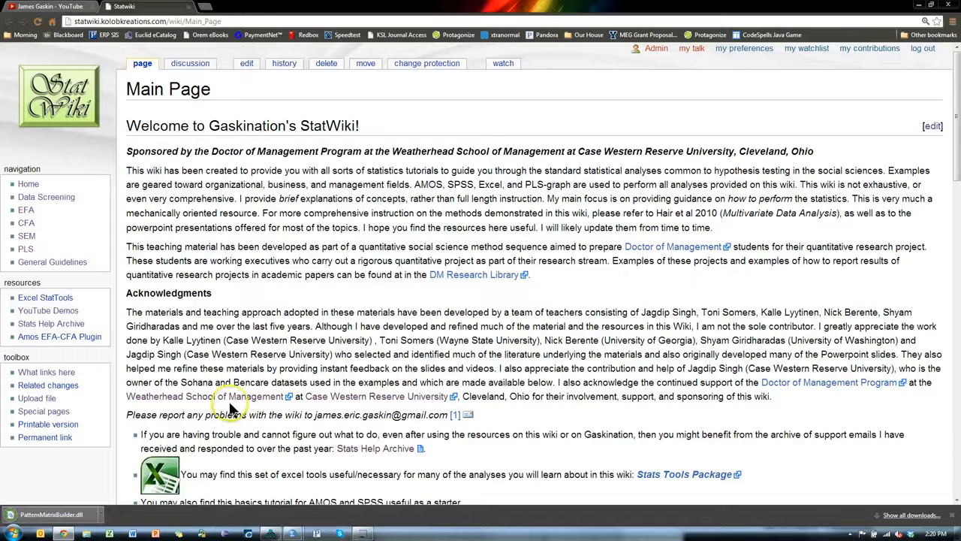
# Show the downloaded PatternMatrixBuilder.dll in its folder and unblock it in the file's properties.
pyautogui.click(102, 517)
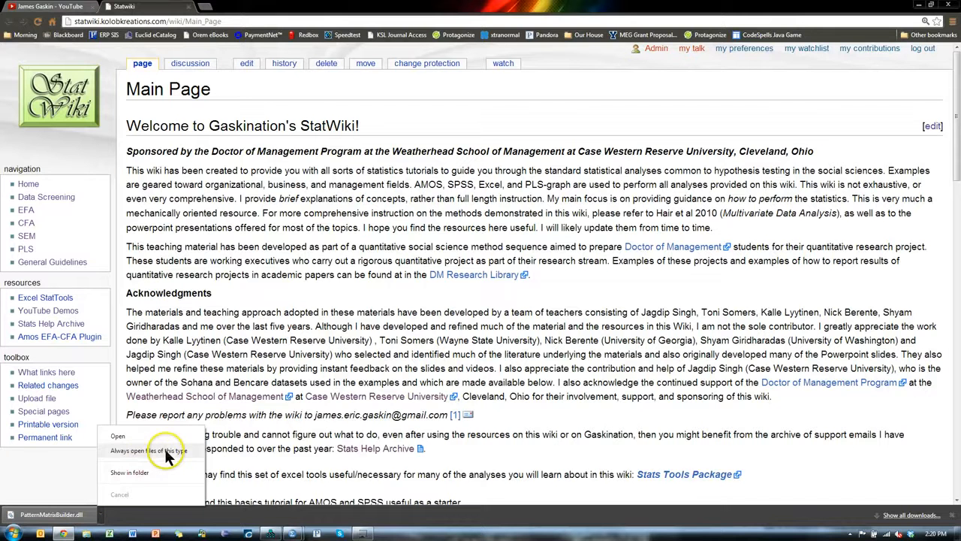
pyautogui.click(164, 474)
pyautogui.click(164, 475)
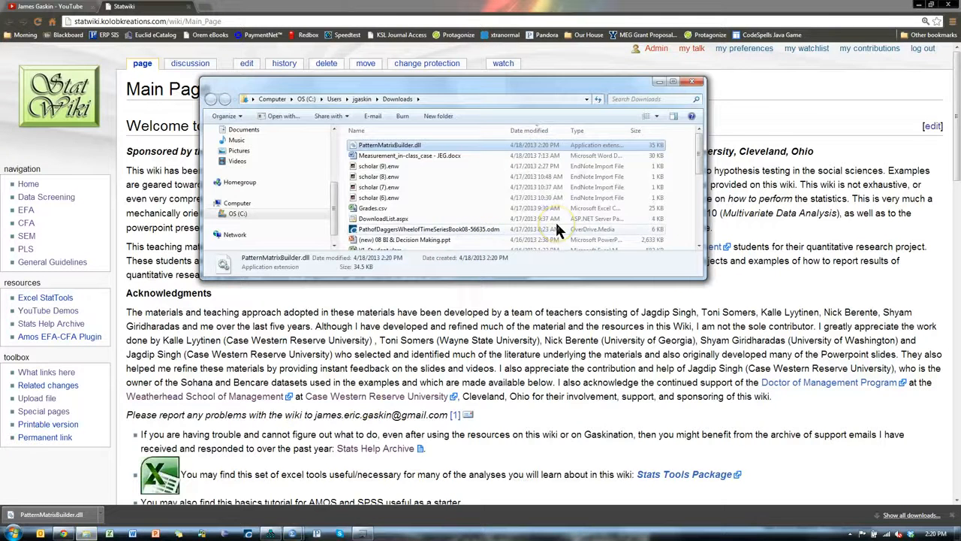
pyautogui.rightClick(441, 152)
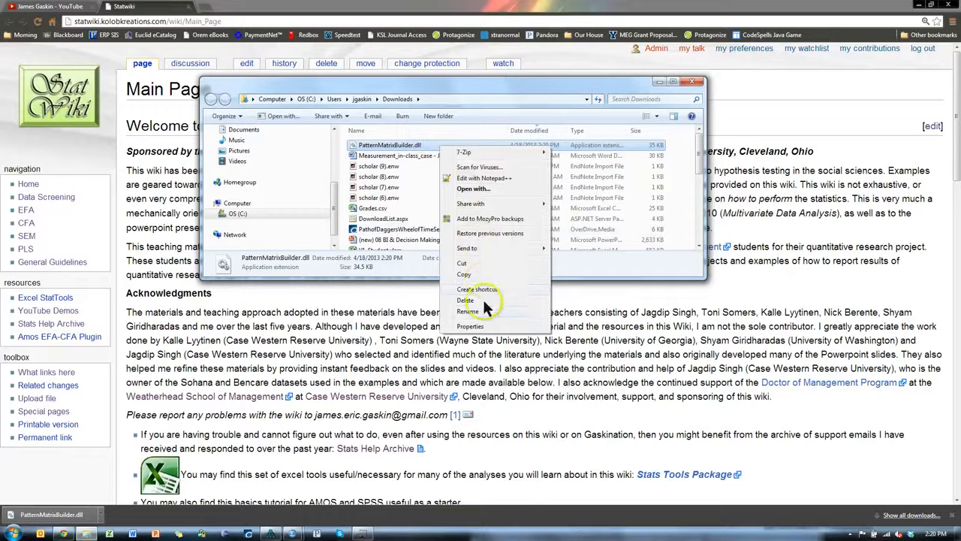
pyautogui.click(473, 327)
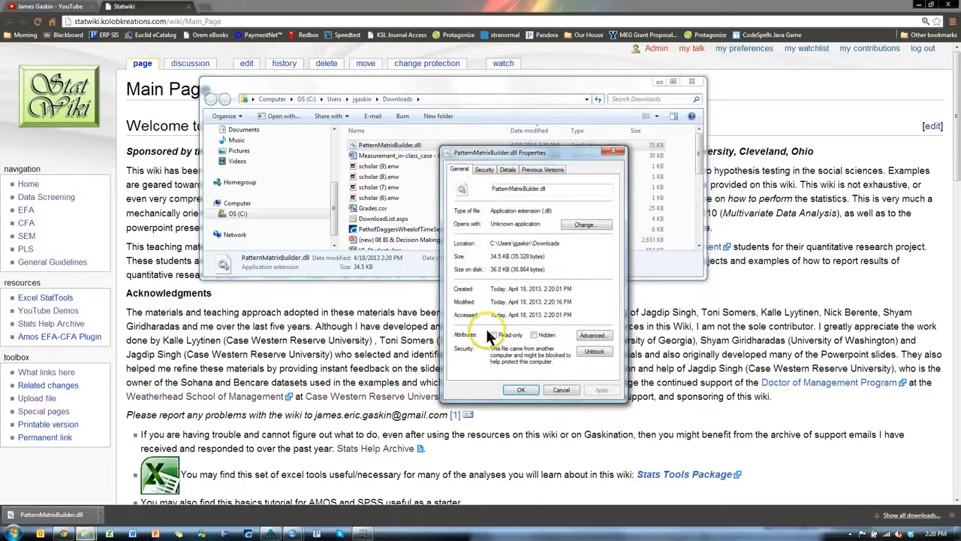
pyautogui.click(595, 351)
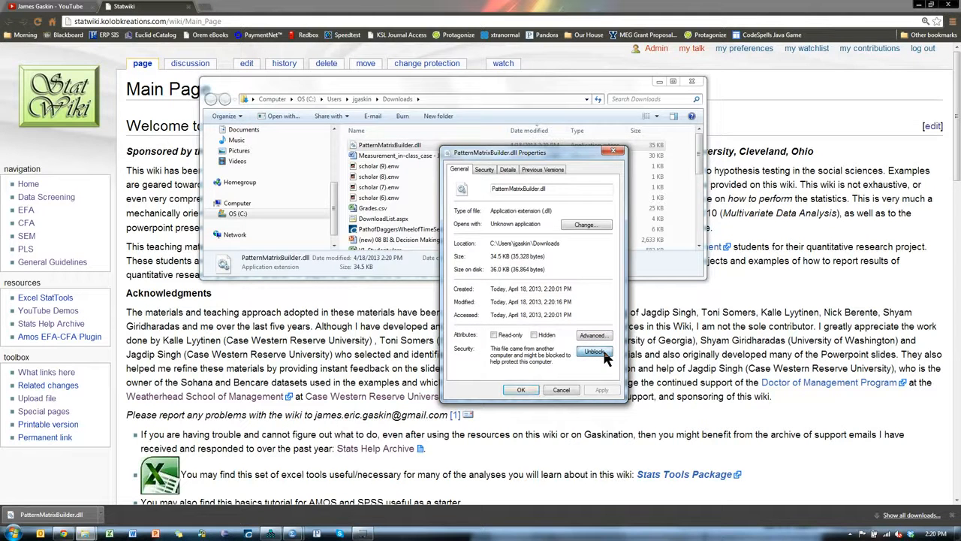
pyautogui.click(524, 392)
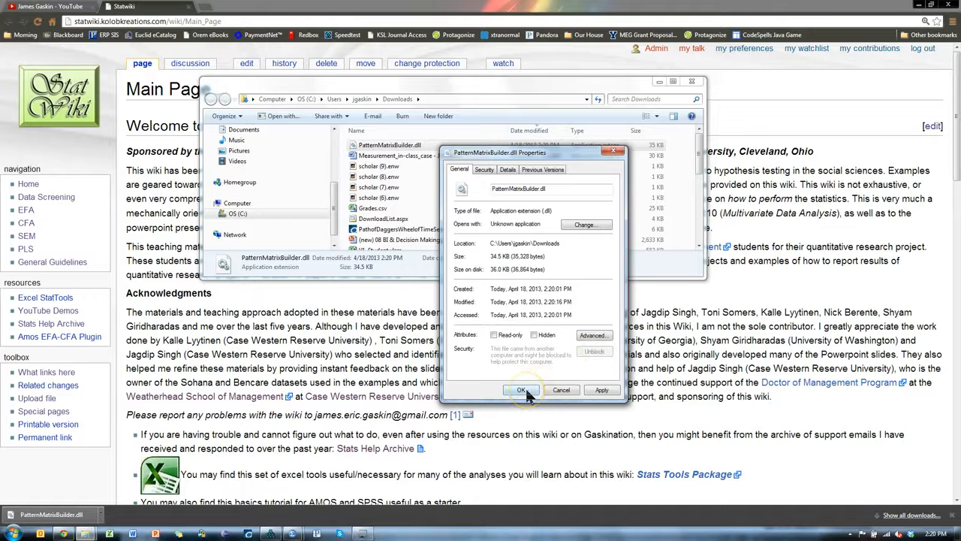
pyautogui.click(526, 389)
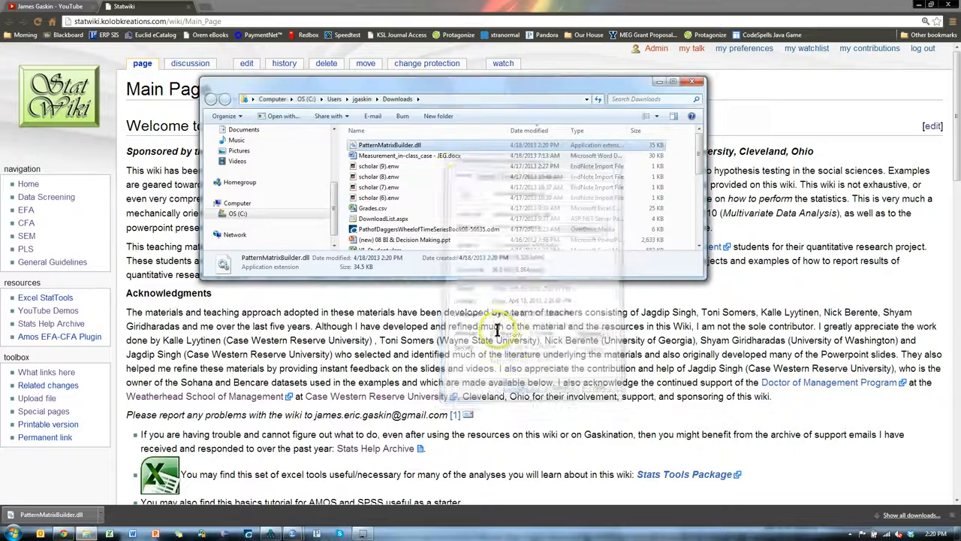
# Search the computer for "amos", open the Amos Graphics file location and go to its Plugins folder.
pyautogui.click(473, 158)
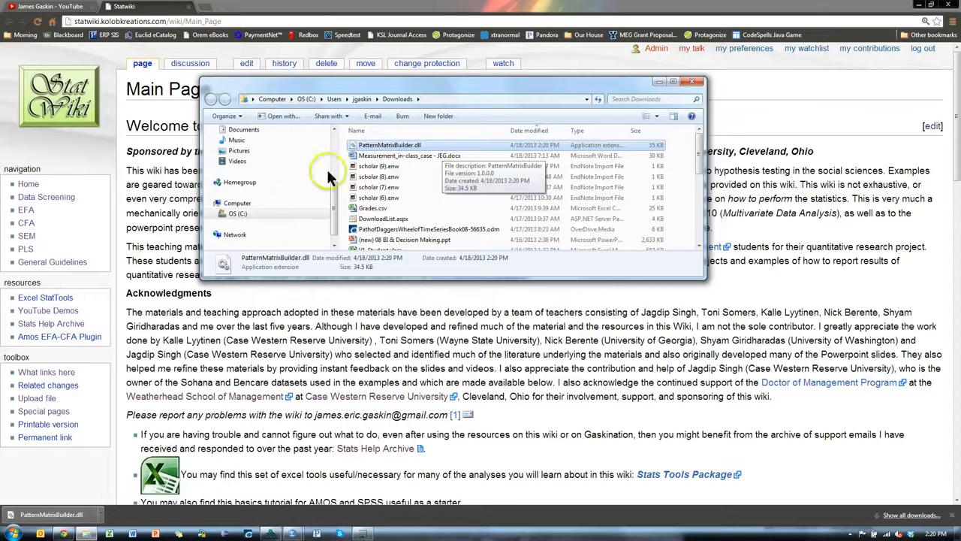
pyautogui.click(442, 152)
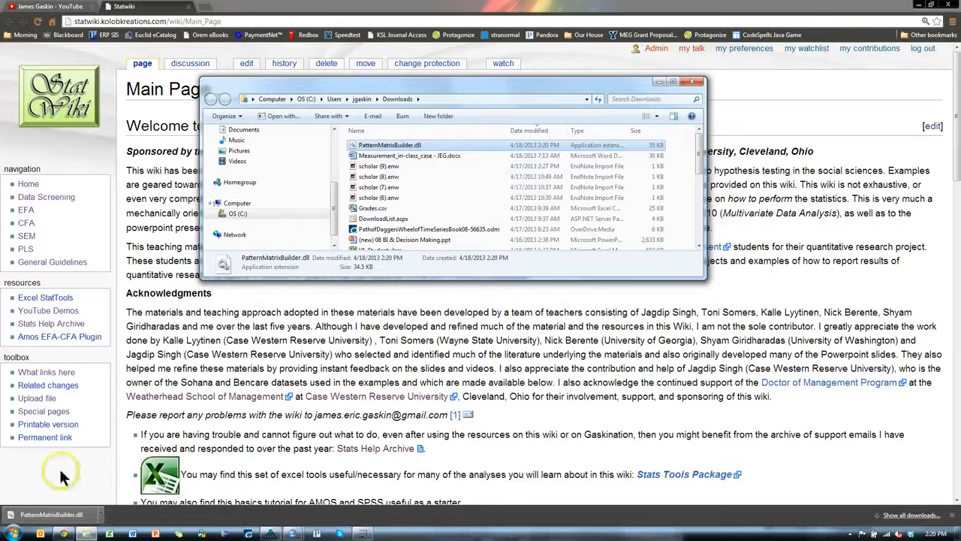
pyautogui.click(14, 531)
pyautogui.click(13, 532)
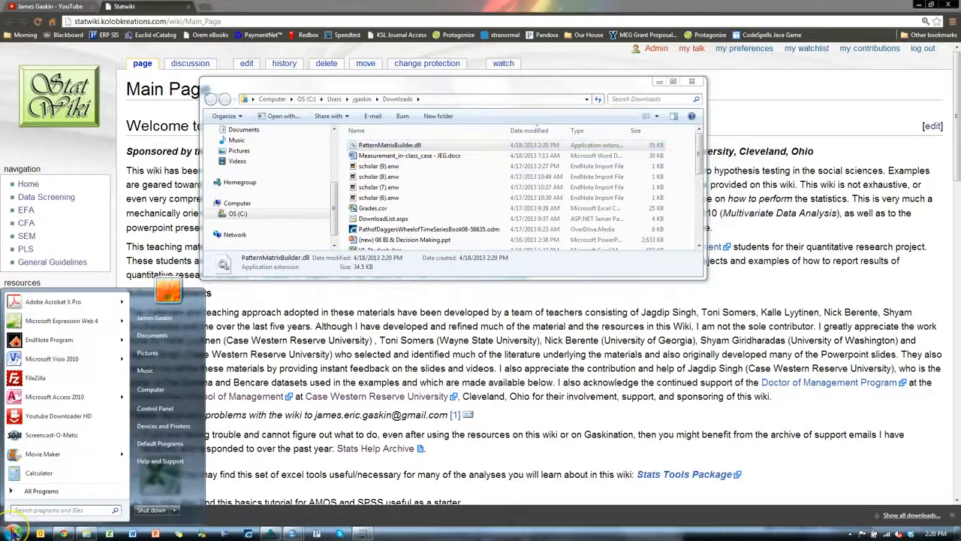
pyautogui.write('amos')
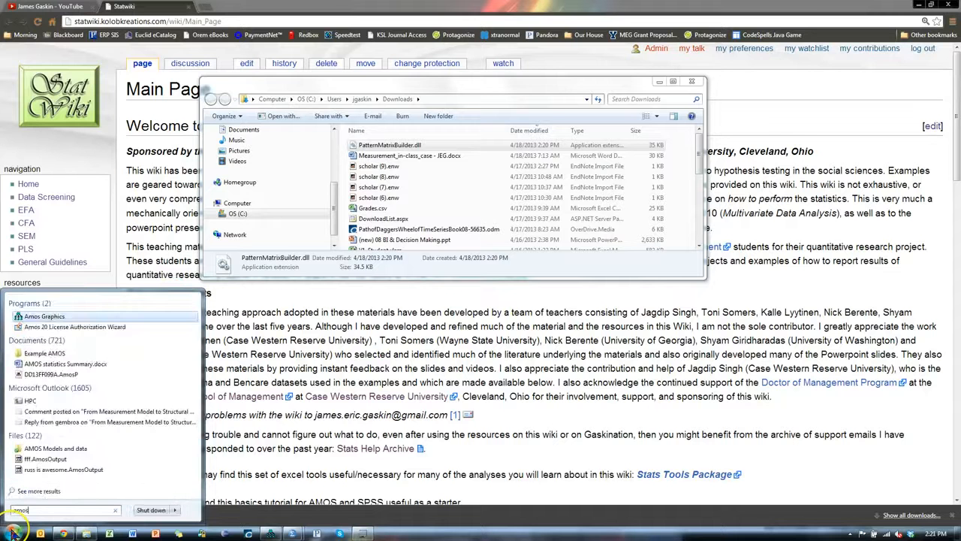
pyautogui.click(31, 321)
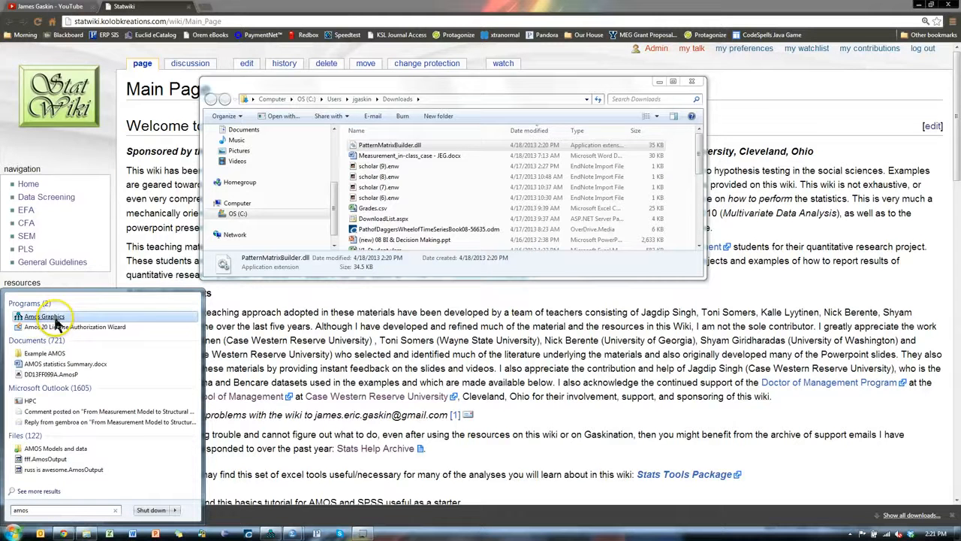
pyautogui.rightClick(58, 322)
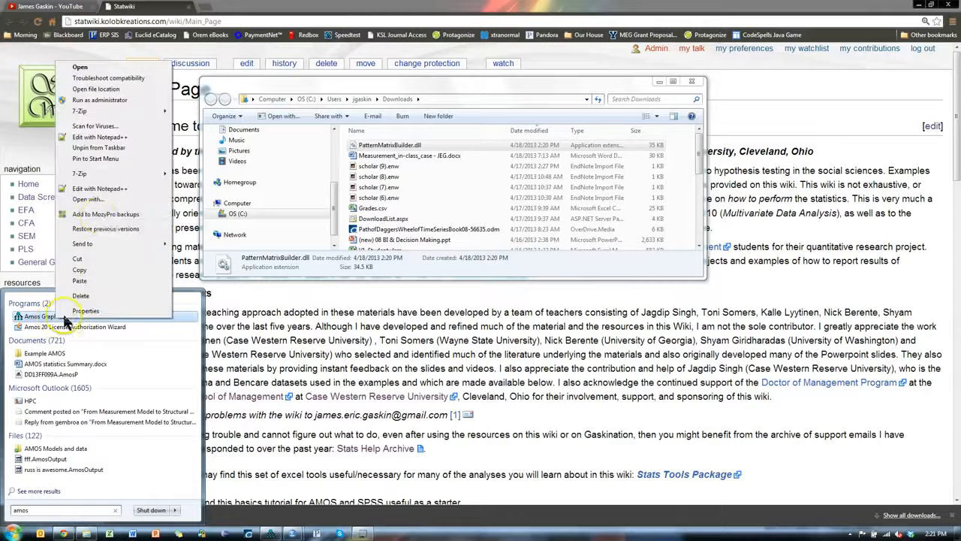
pyautogui.click(131, 96)
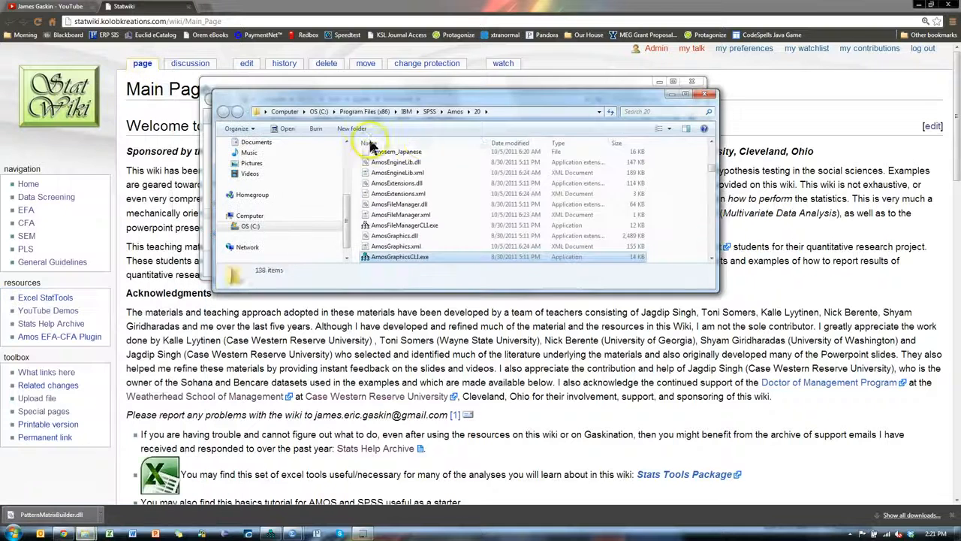
pyautogui.click(486, 112)
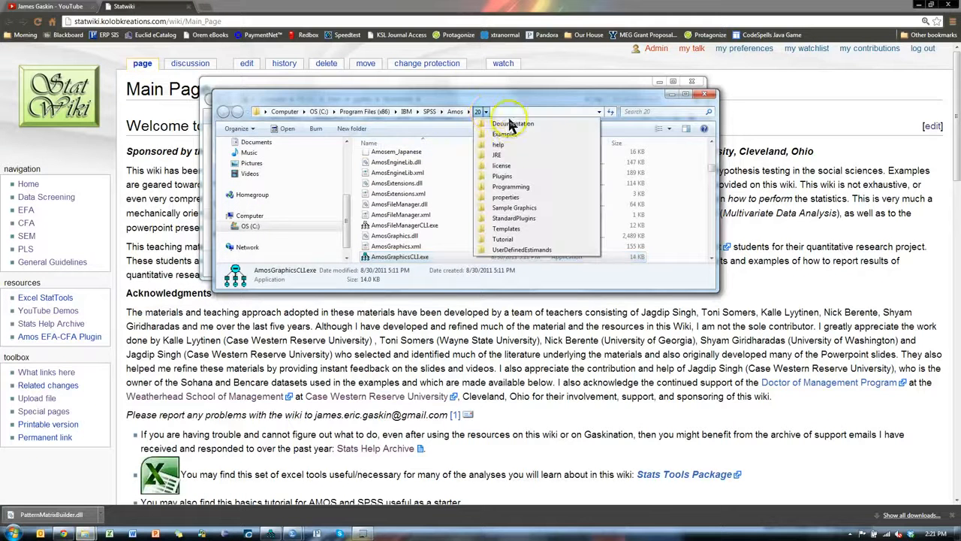
pyautogui.click(546, 177)
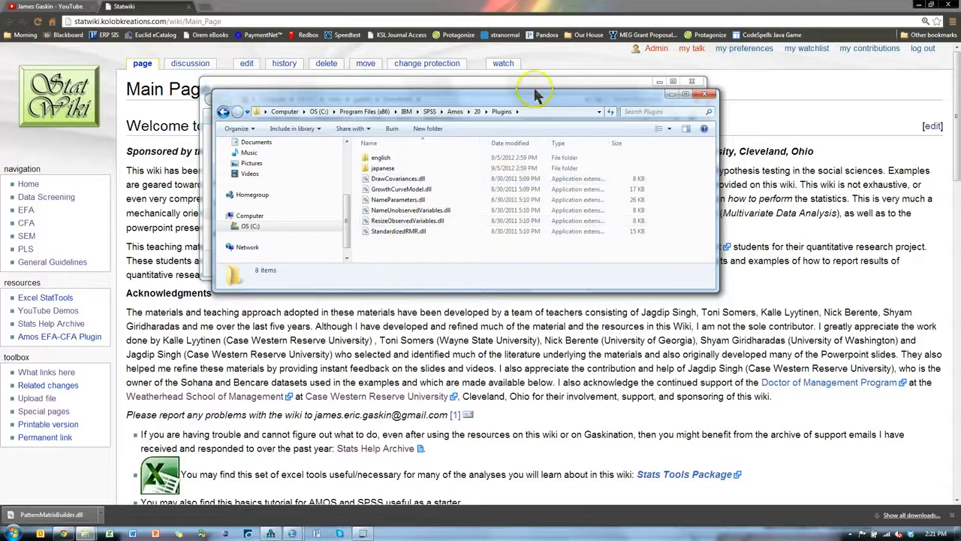
# Move PatternMatrixBuilder.dll from Downloads into the Amos 20 Plugins folder and close both folder windows.
pyautogui.moveTo(536, 96); pyautogui.dragTo(566, 284)
pyautogui.moveTo(430, 154); pyautogui.dragTo(453, 341)
pyautogui.moveTo(530, 434); pyautogui.dragTo(529, 434)
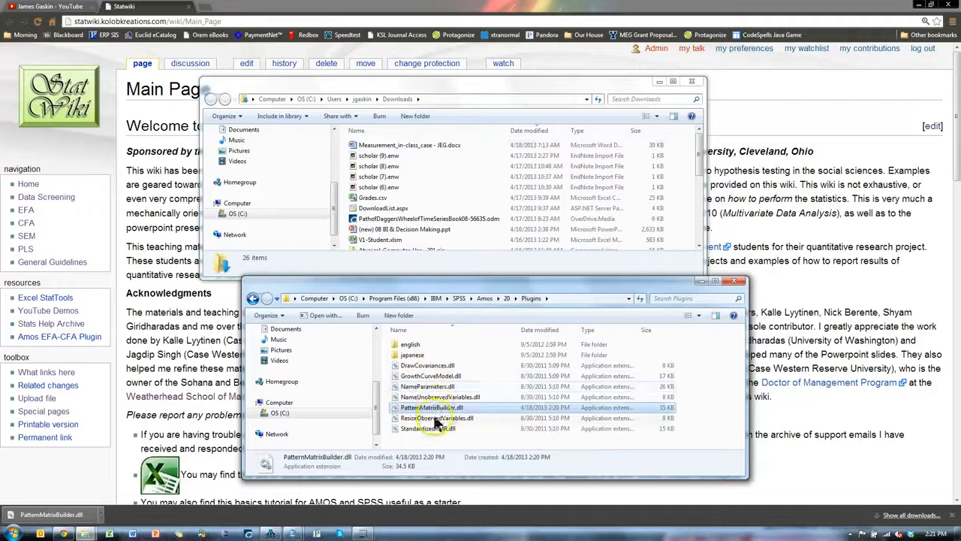
pyautogui.click(735, 283)
pyautogui.click(692, 81)
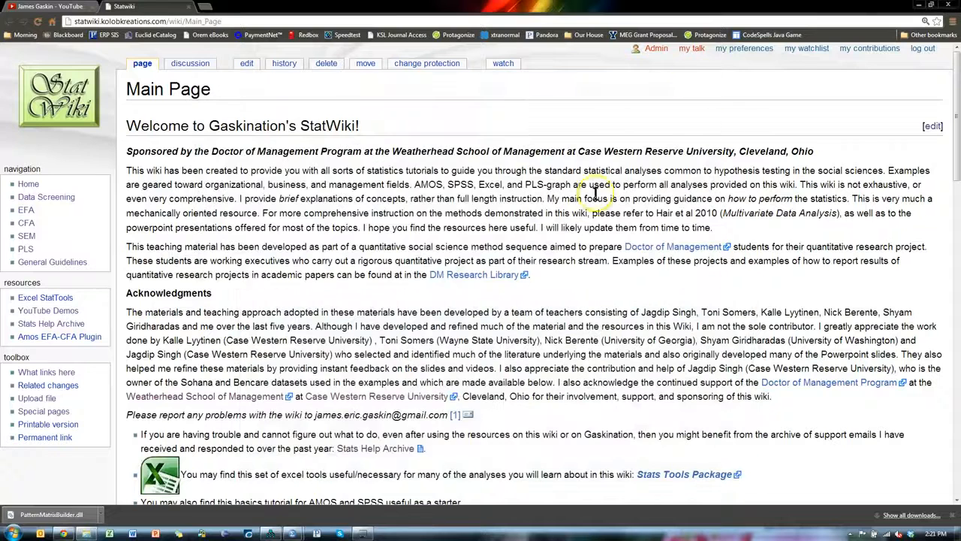
# Close Amos Graphics without saving the diagram and restart it.
pyautogui.click(267, 526)
pyautogui.click(467, 13)
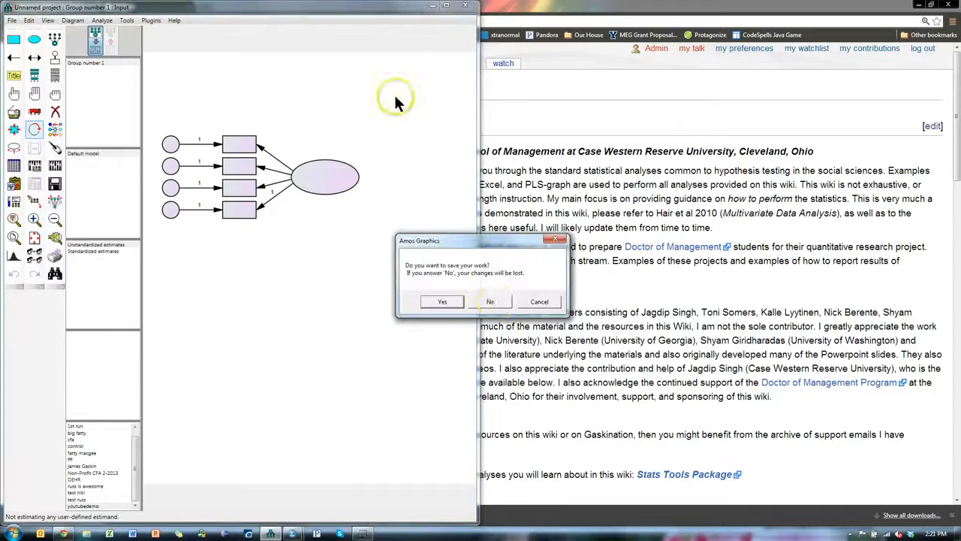
pyautogui.click(486, 300)
pyautogui.click(228, 533)
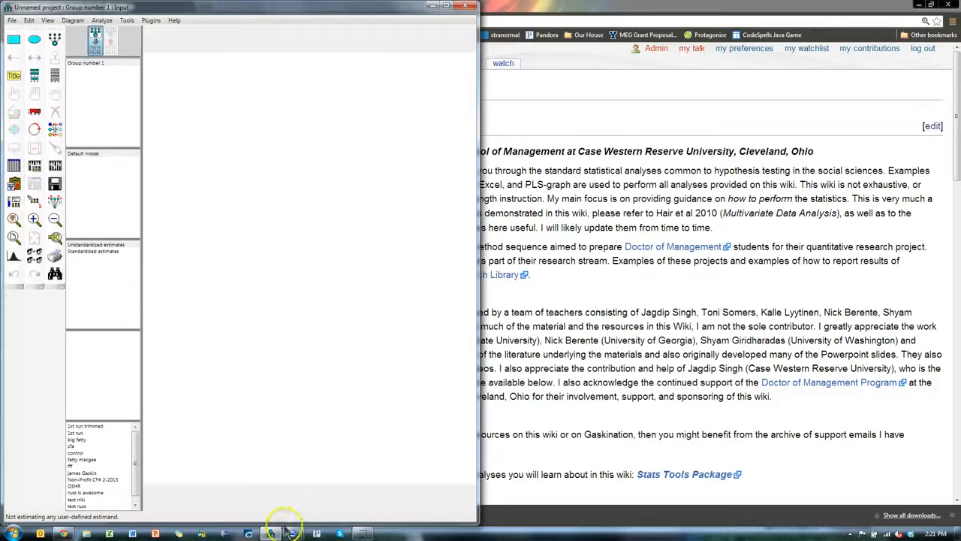
# Switch to the SPSS output document and select the Pattern Matrix table.
pyautogui.moveTo(292, 533)
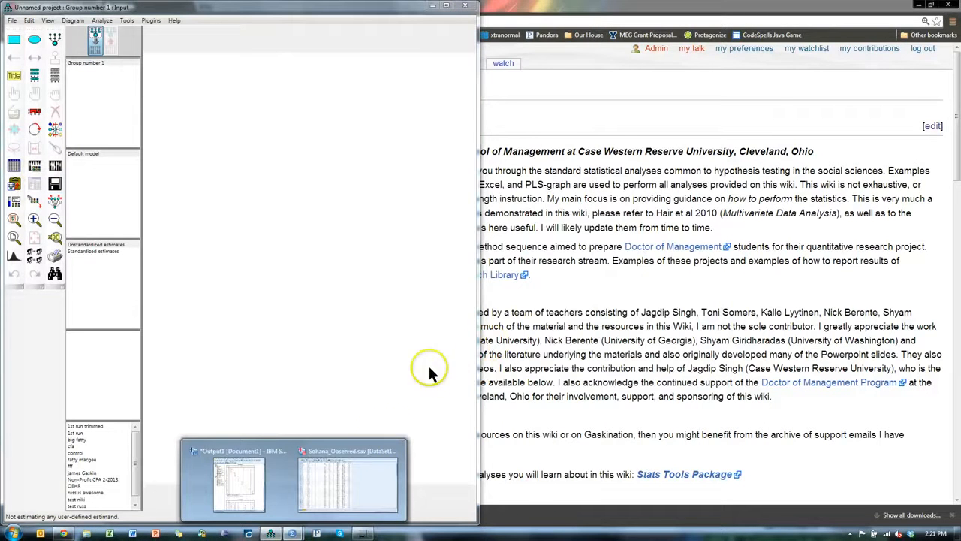
pyautogui.click(258, 486)
pyautogui.click(738, 203)
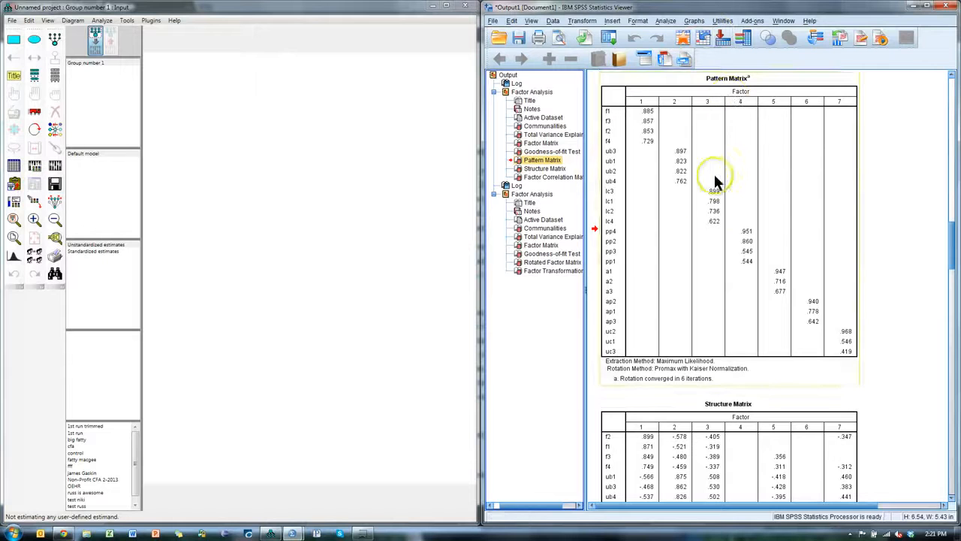
# Copy the Pattern Matrix table from the SPSS output and run the Pattern Matrix Model Builder plugin in Amos.
pyautogui.rightClick(772, 171)
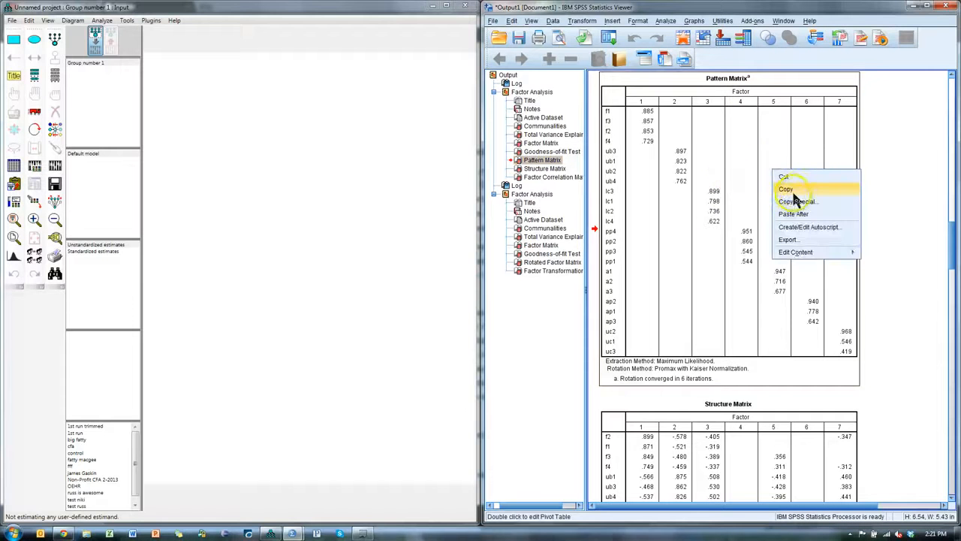
pyautogui.click(798, 194)
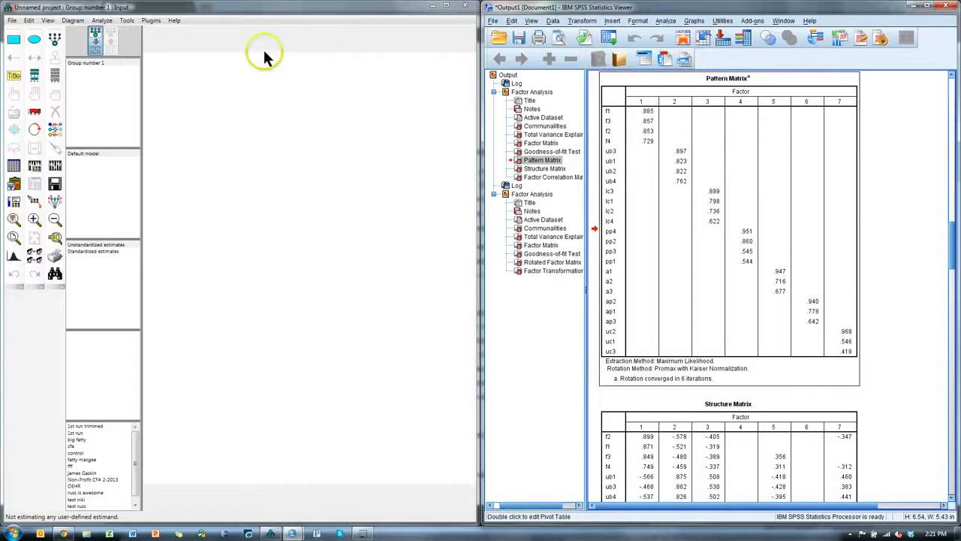
pyautogui.click(152, 22)
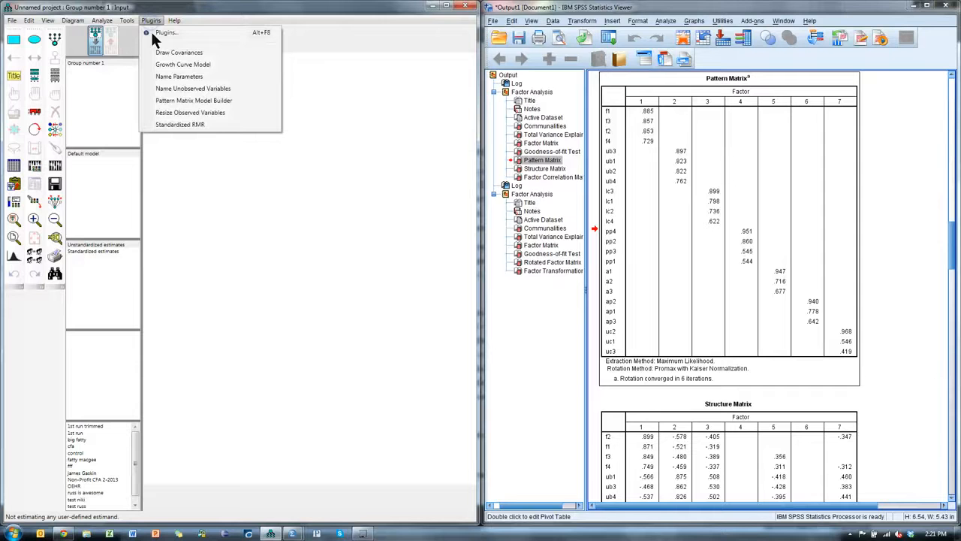
pyautogui.click(220, 103)
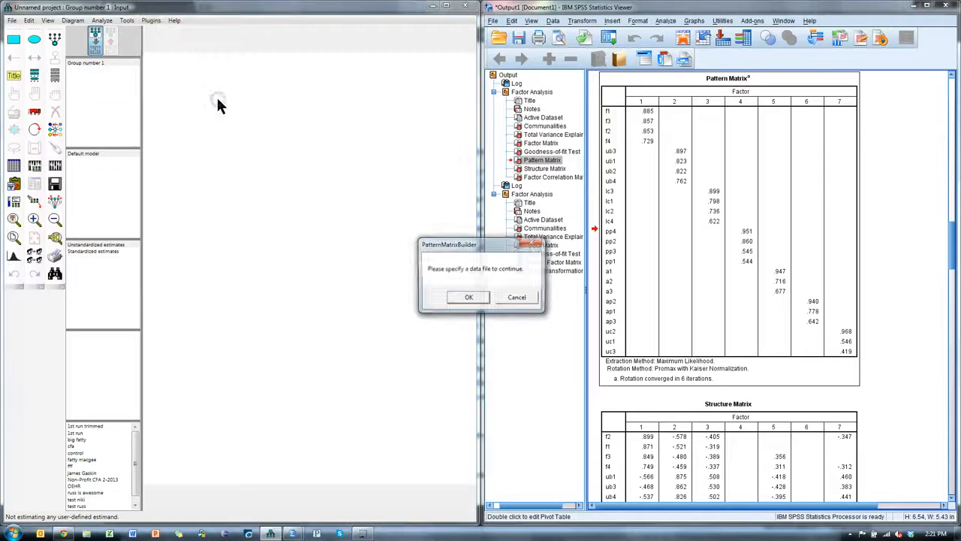
# Specify Sohana_Observed.sav from the DataSets folder as the data file for Group number 1.
pyautogui.click(469, 298)
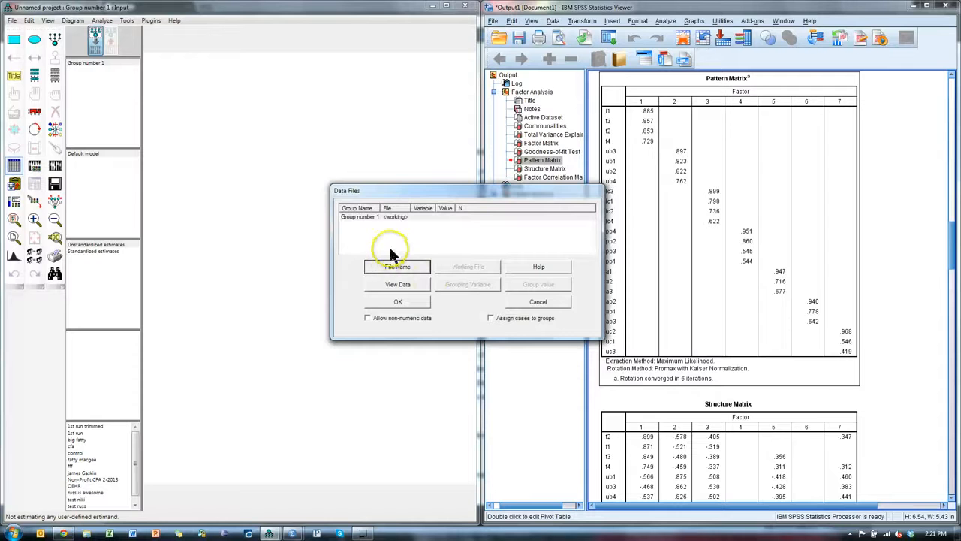
pyautogui.click(404, 272)
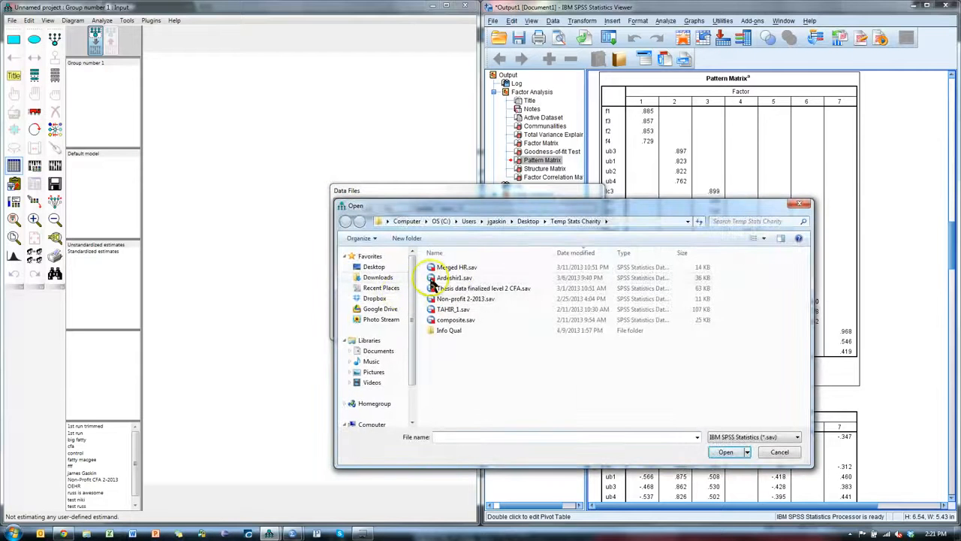
pyautogui.click(374, 287)
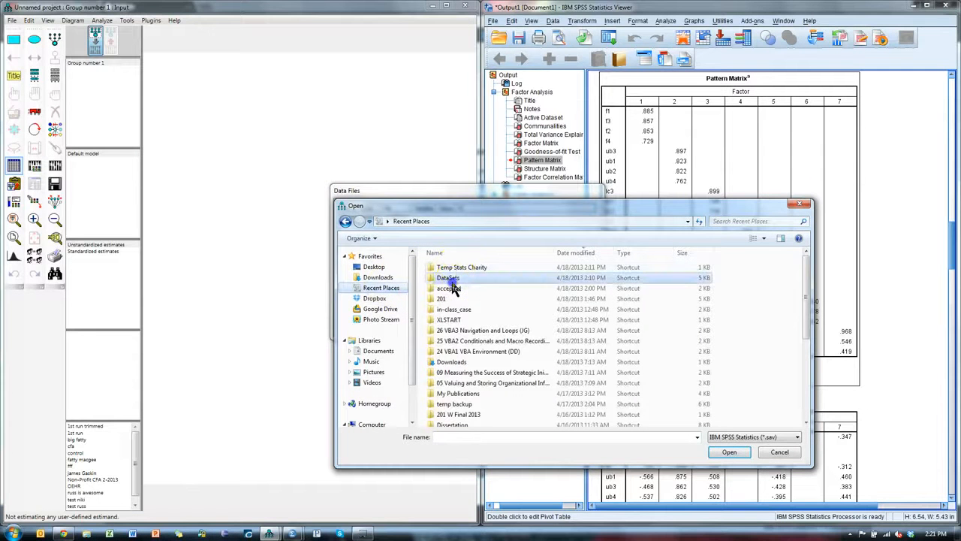
pyautogui.doubleClick(448, 277)
pyautogui.doubleClick(502, 297)
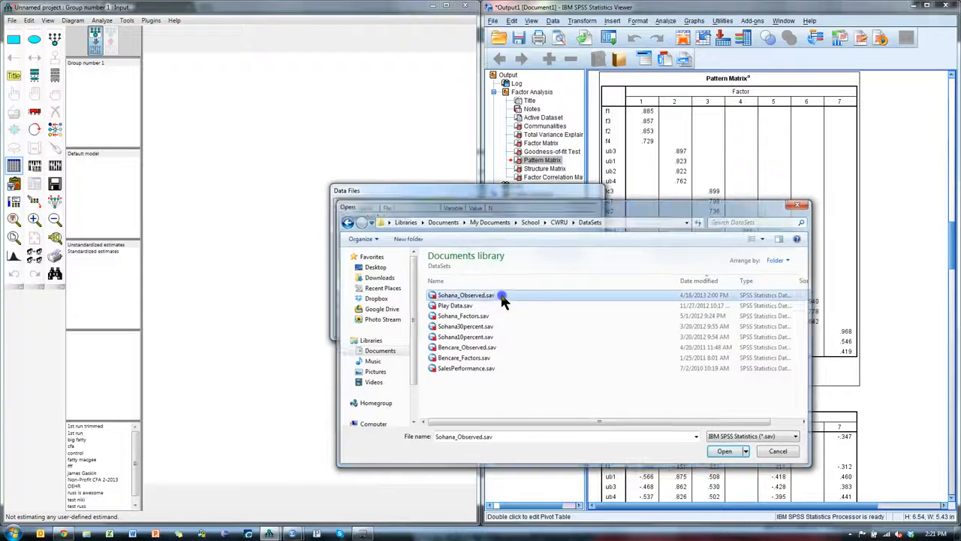
pyautogui.click(418, 299)
# Paste the copied pattern matrix into the Pattern Matrix Input box and create the diagram.
pyautogui.click(225, 216)
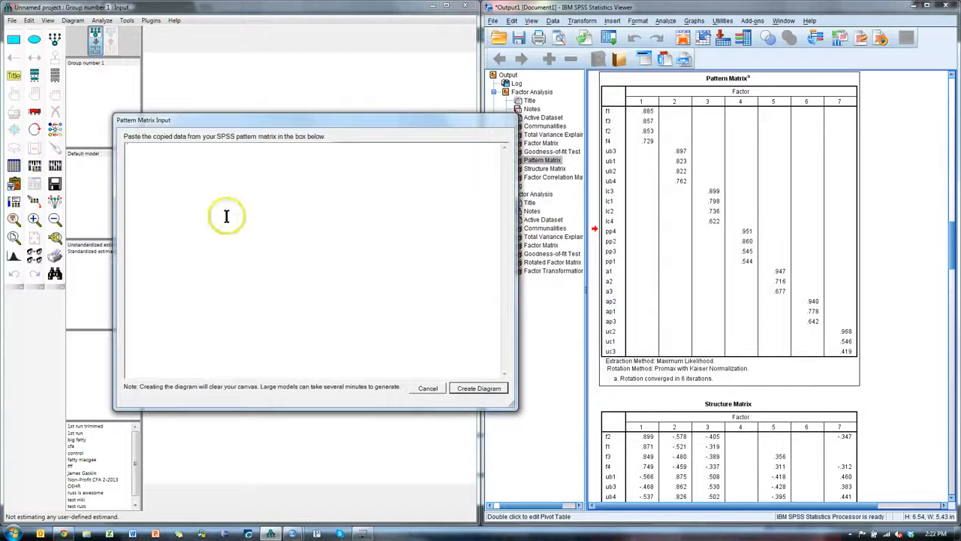
pyautogui.hotkey('ctrl', 'v')
pyautogui.rightClick(378, 258)
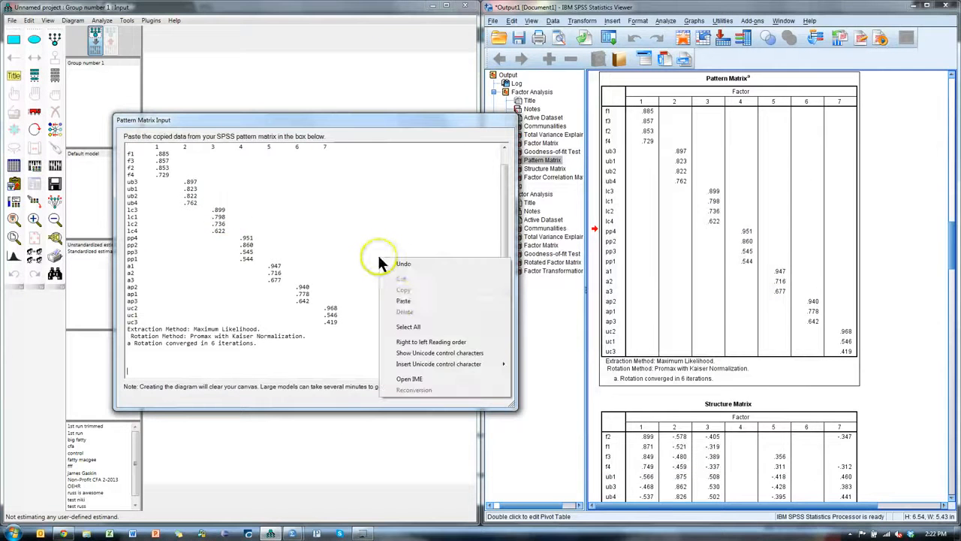
pyautogui.click(350, 327)
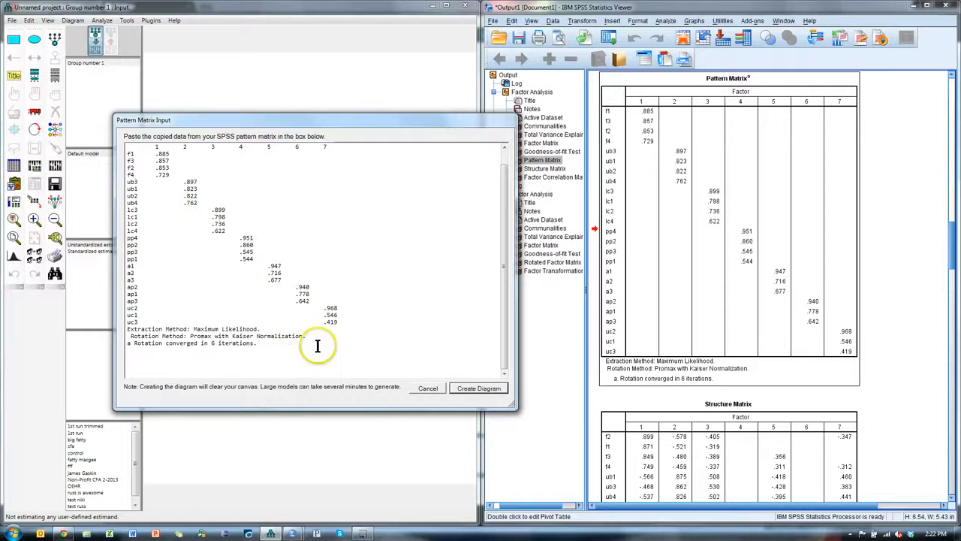
pyautogui.click(487, 389)
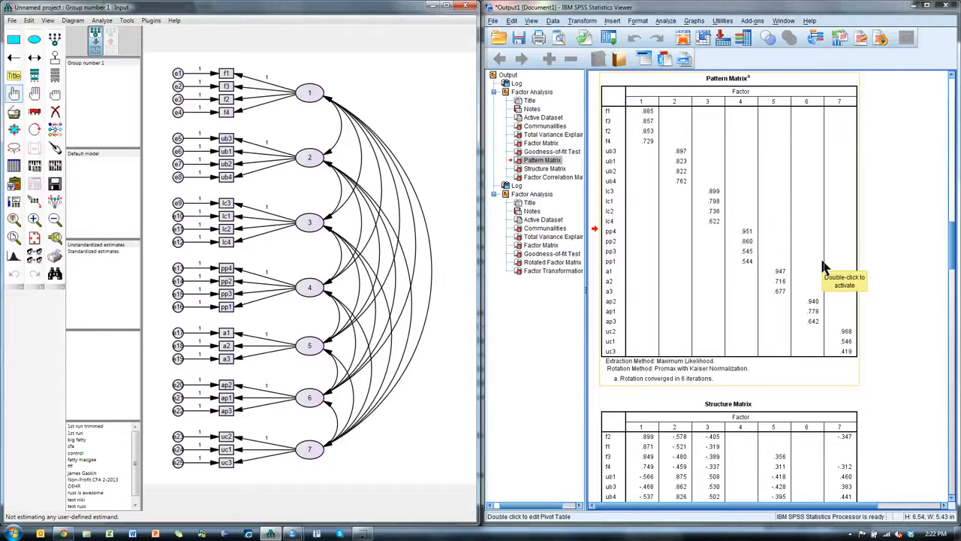
# Examine the Pattern Matrix and the Rotated Factor Matrix in the SPSS output against the generated diagram.
pyautogui.click(845, 265)
pyautogui.doubleClick(862, 310)
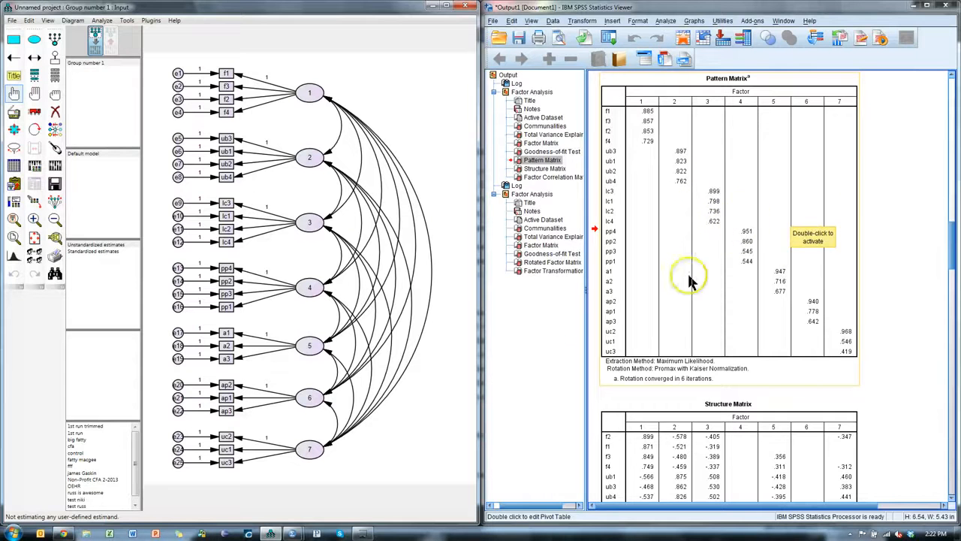
pyautogui.click(559, 262)
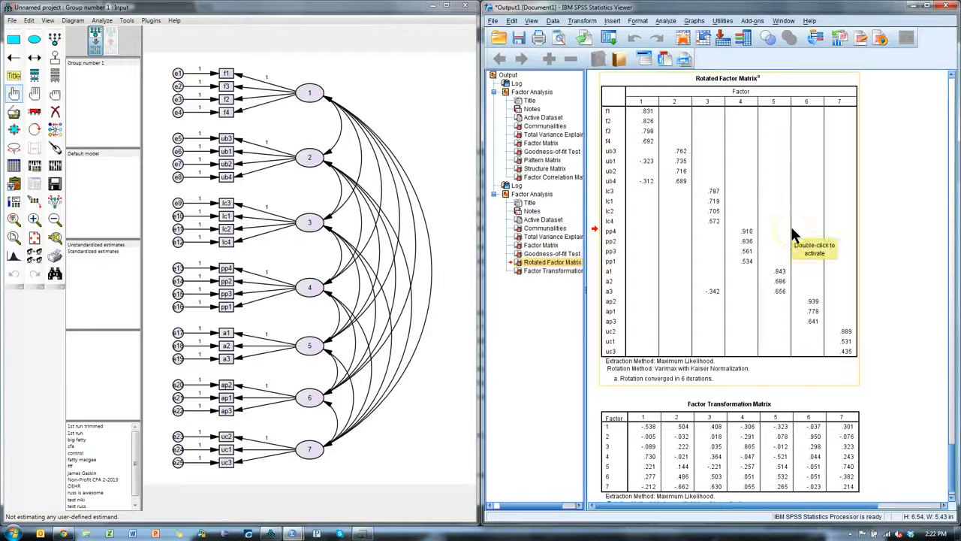
pyautogui.click(473, 225)
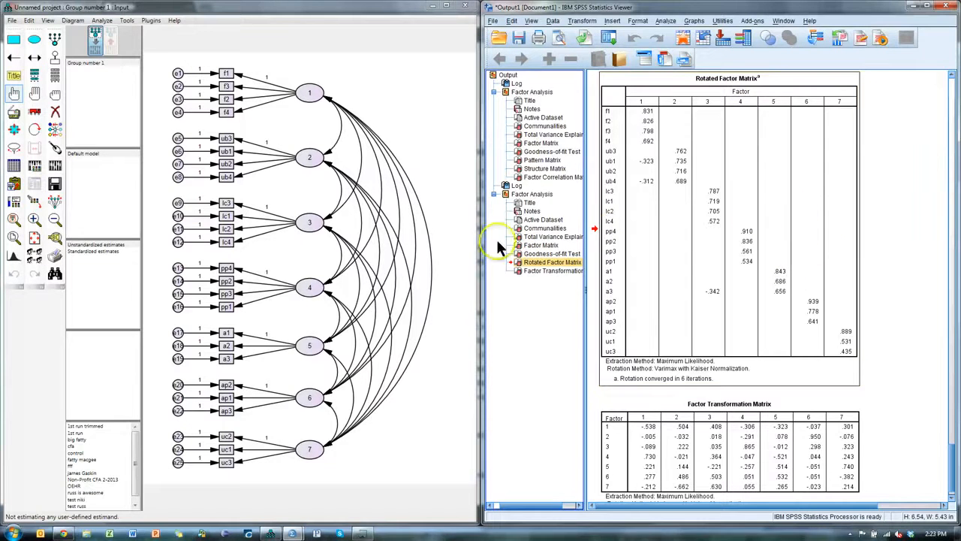
# Save the generated Amos diagram as youtubeTestdemo in the Temp Stats Charity folder.
pyautogui.click(55, 187)
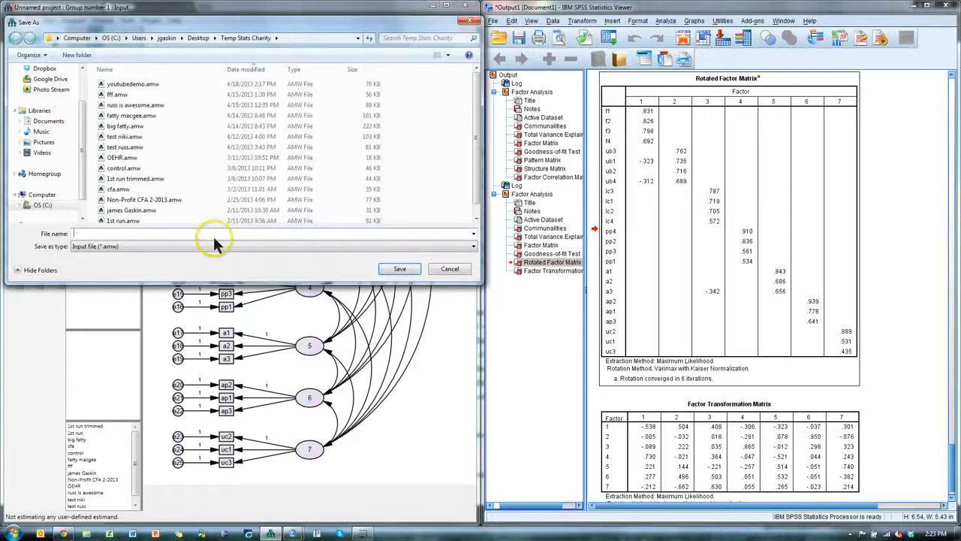
pyautogui.write('youtubeTe')
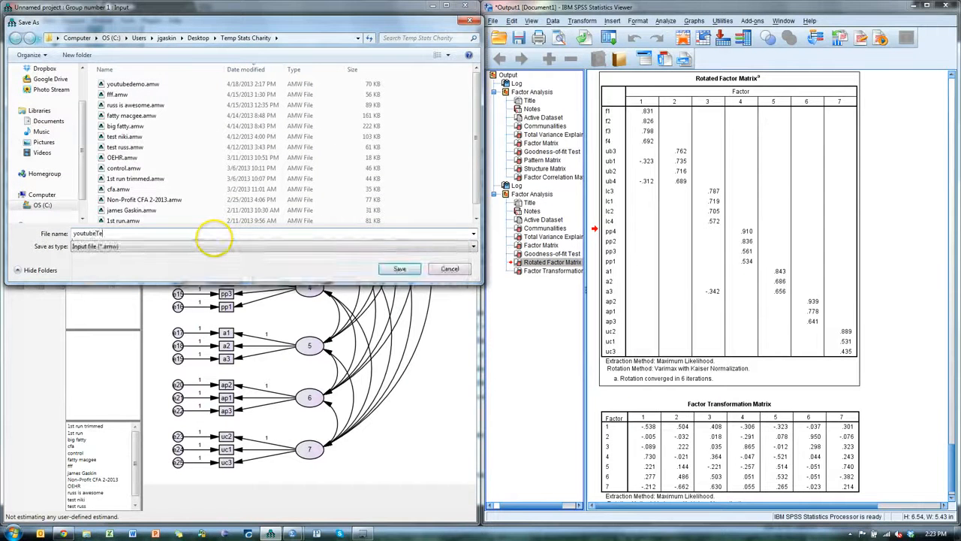
pyautogui.write('stdemo')
pyautogui.press('Return')
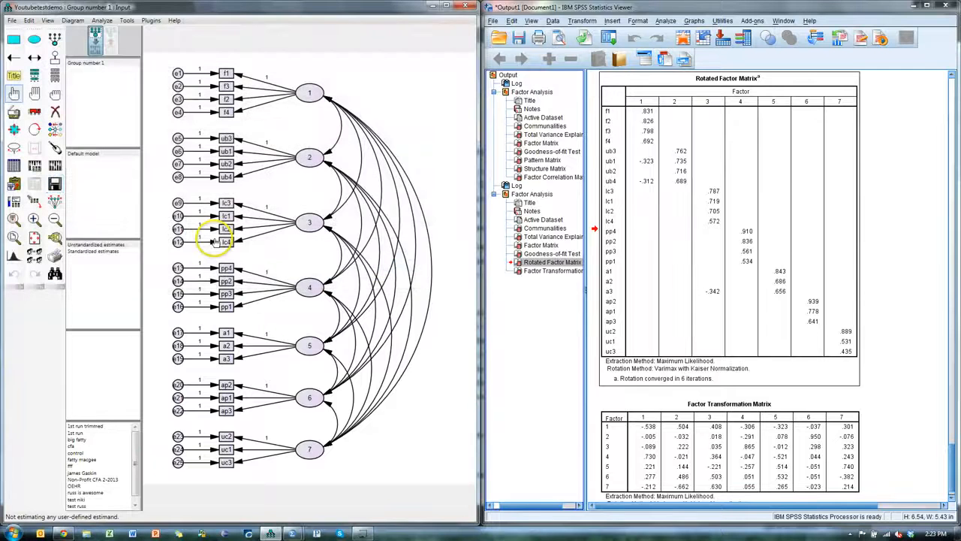
# Open the fatty macgee model, calculate its estimates and compare the standardized and unstandardized output on the diagram.
pyautogui.click(78, 460)
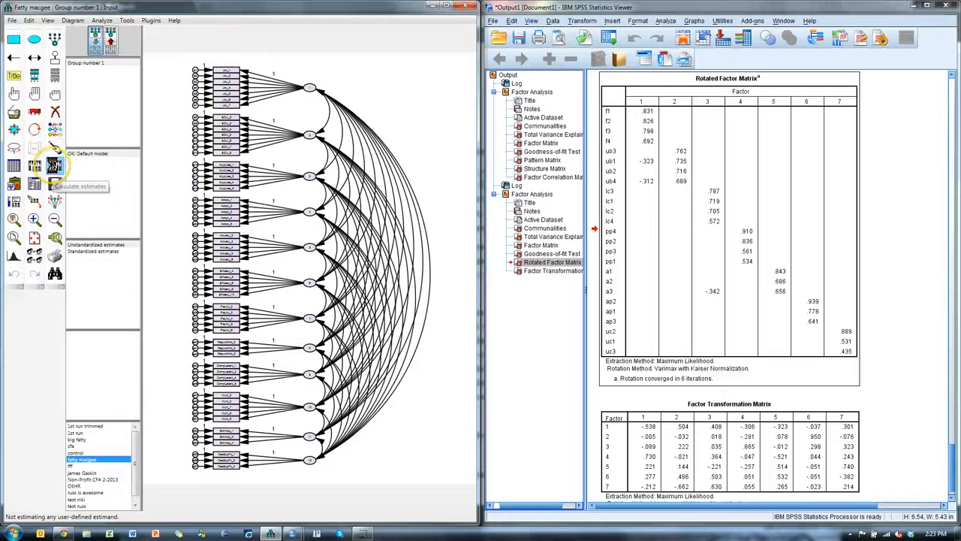
pyautogui.click(54, 166)
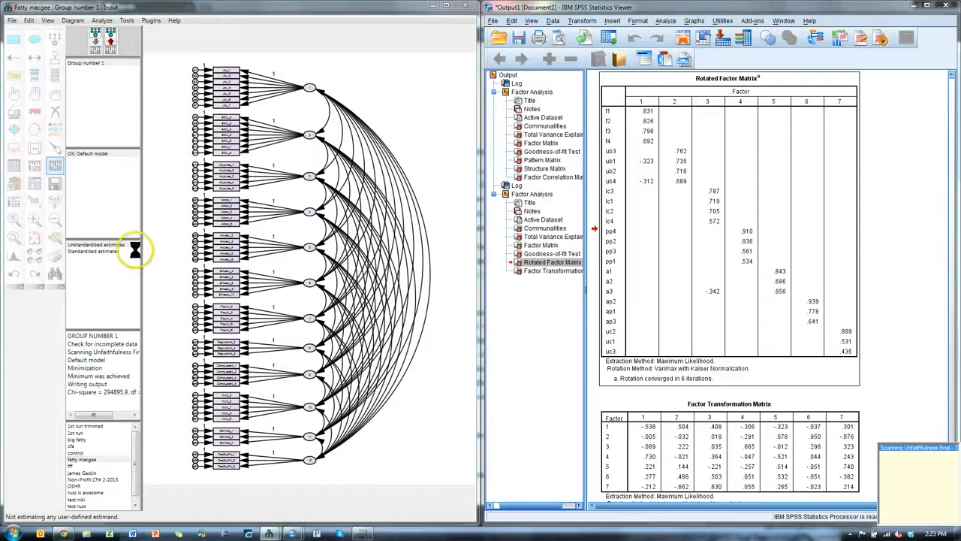
pyautogui.click(110, 44)
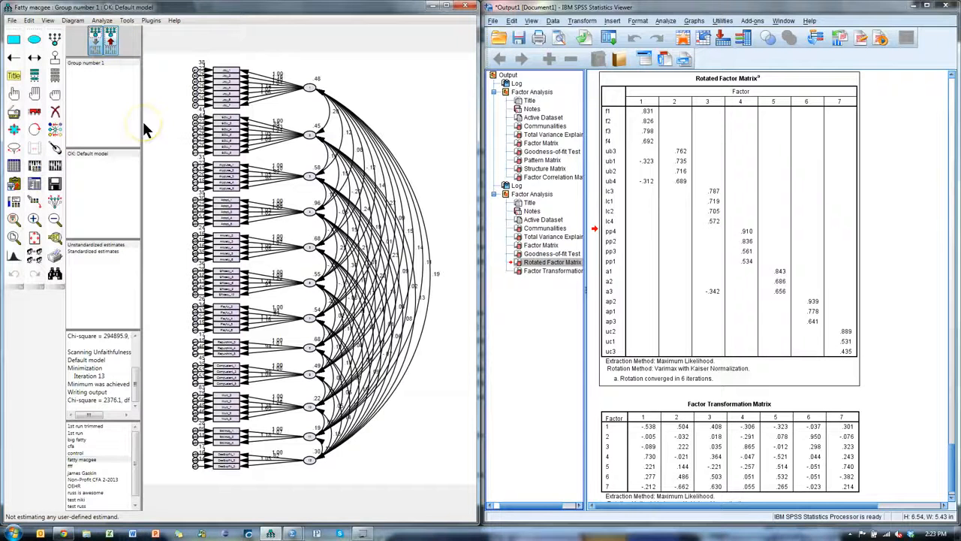
pyautogui.click(102, 250)
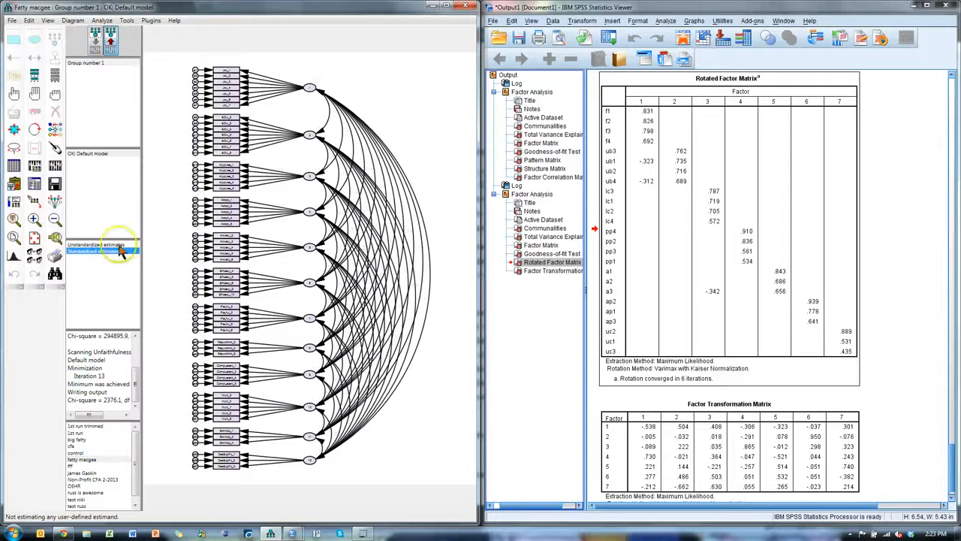
pyautogui.click(120, 244)
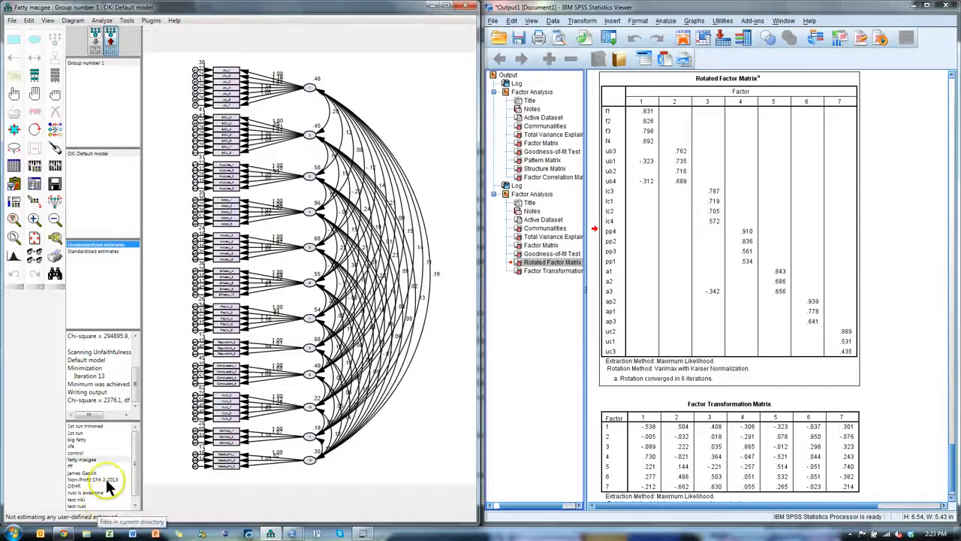
# Reopen youtubeTestdemo and enable standardized estimates in the analysis output options.
pyautogui.scroll(-1, 135, 496)
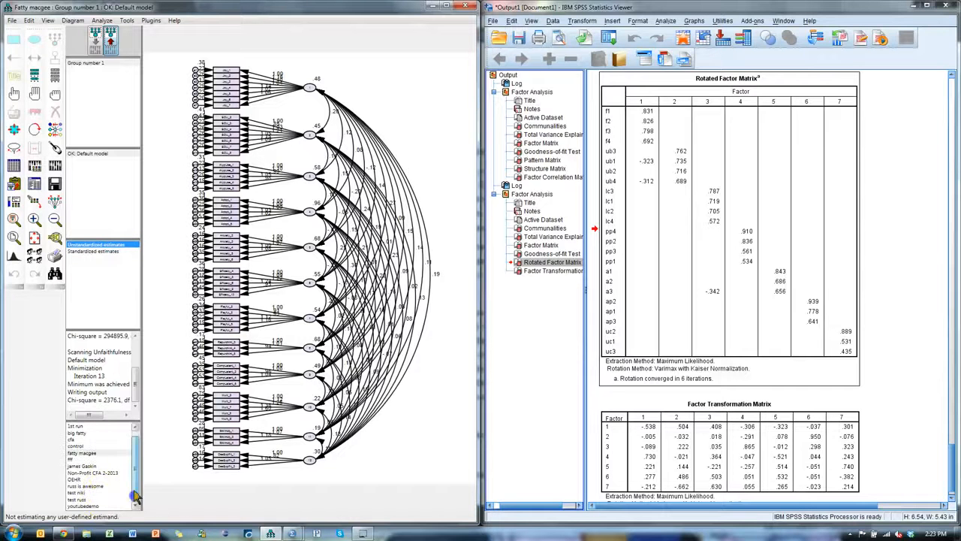
pyautogui.click(12, 20)
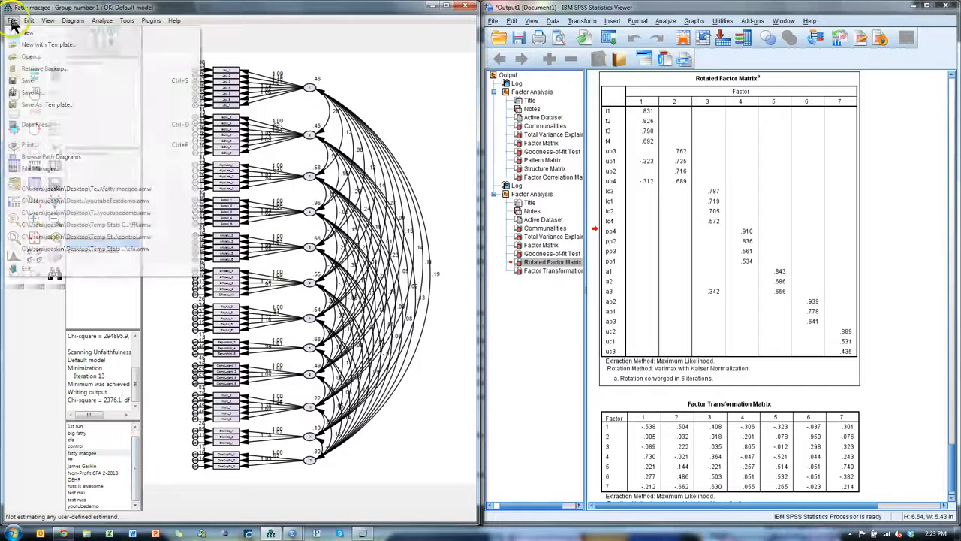
pyautogui.click(149, 191)
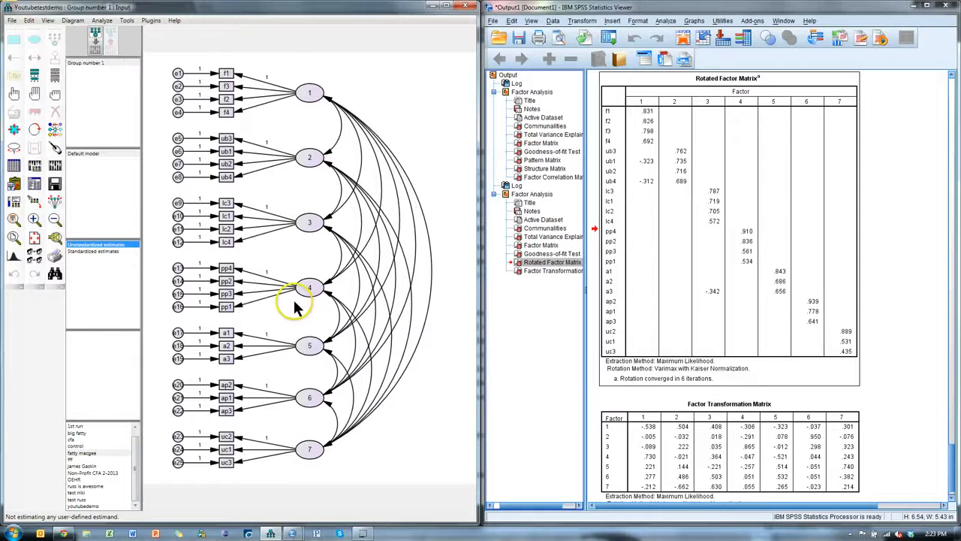
pyautogui.click(35, 167)
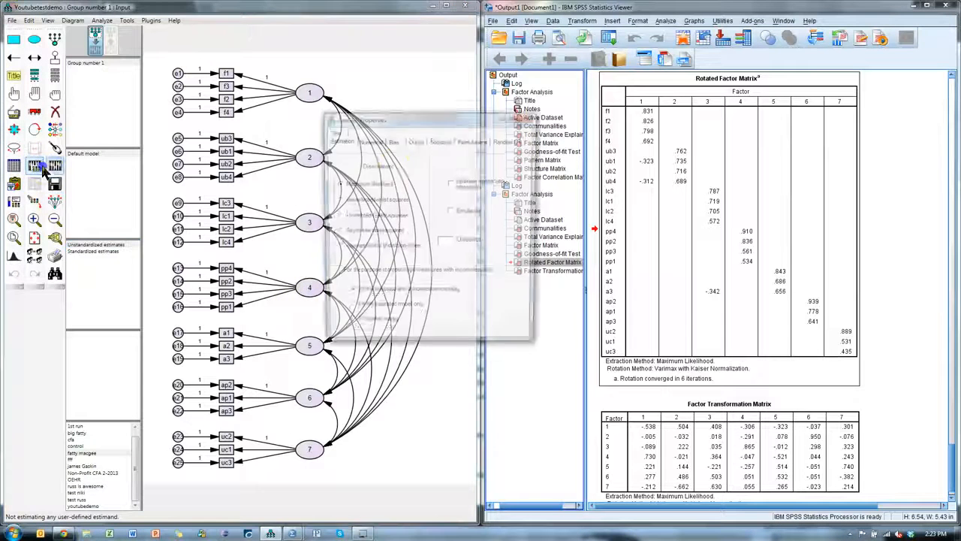
pyautogui.click(415, 141)
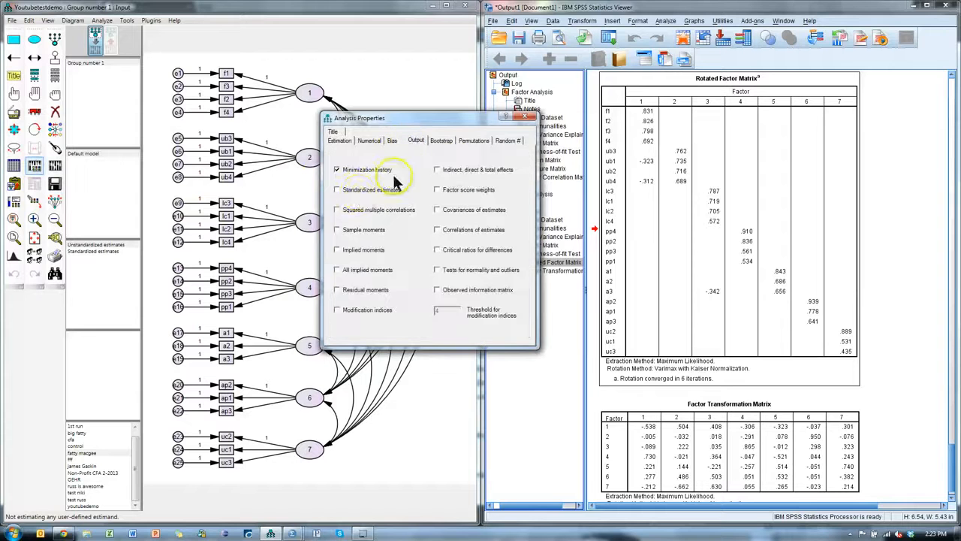
pyautogui.click(531, 118)
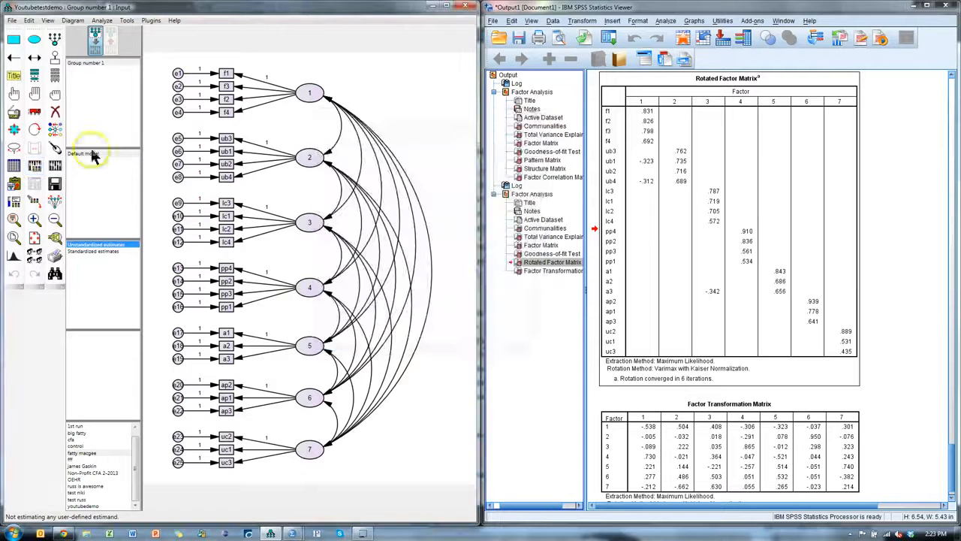
# Calculate the estimates for the seven-factor model and display the standardized estimates on its output path diagram.
pyautogui.click(56, 170)
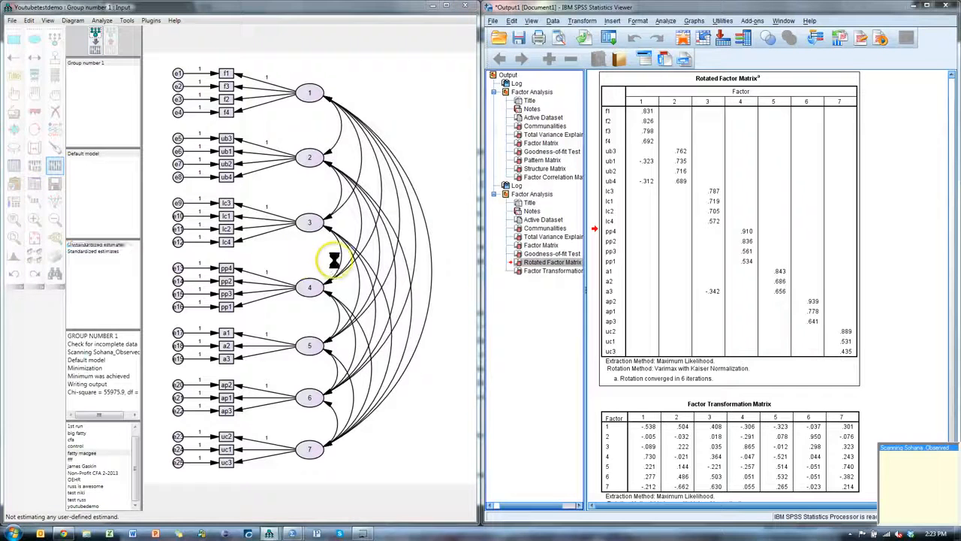
pyautogui.click(106, 50)
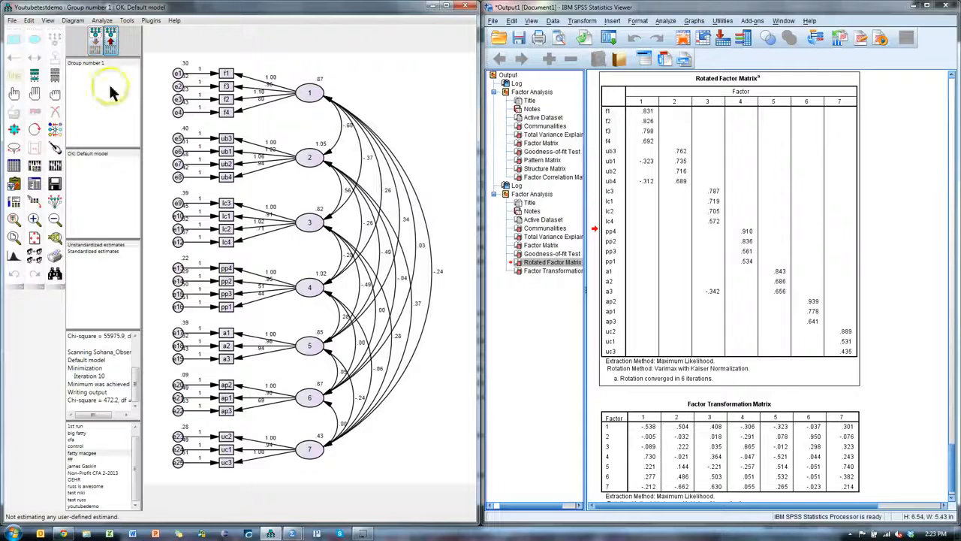
pyautogui.click(109, 252)
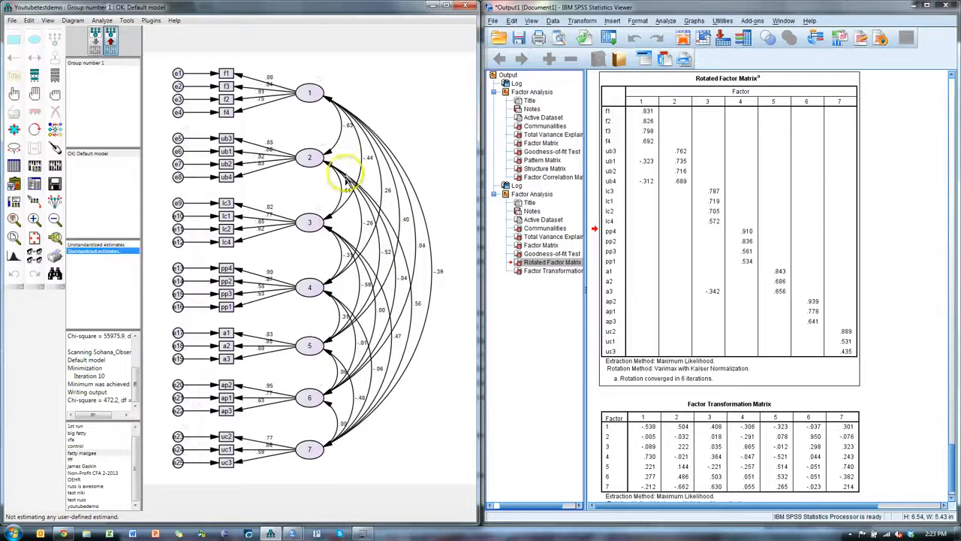